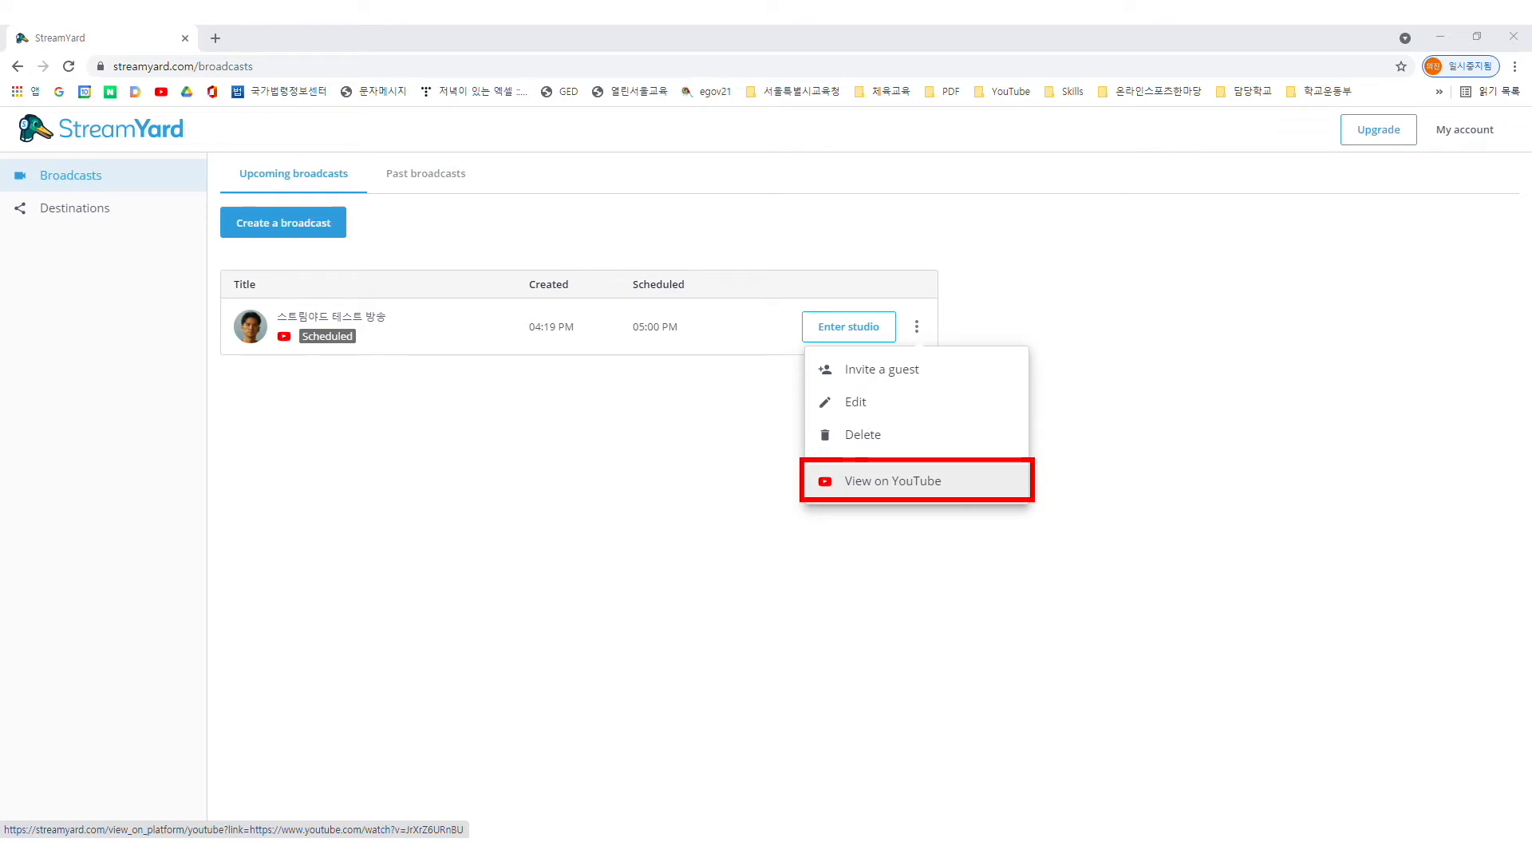
Step: Open the scheduled broadcast "스트림야드 테스트 방송" on YouTube from the upcoming broadcasts list
left_click(892, 480)
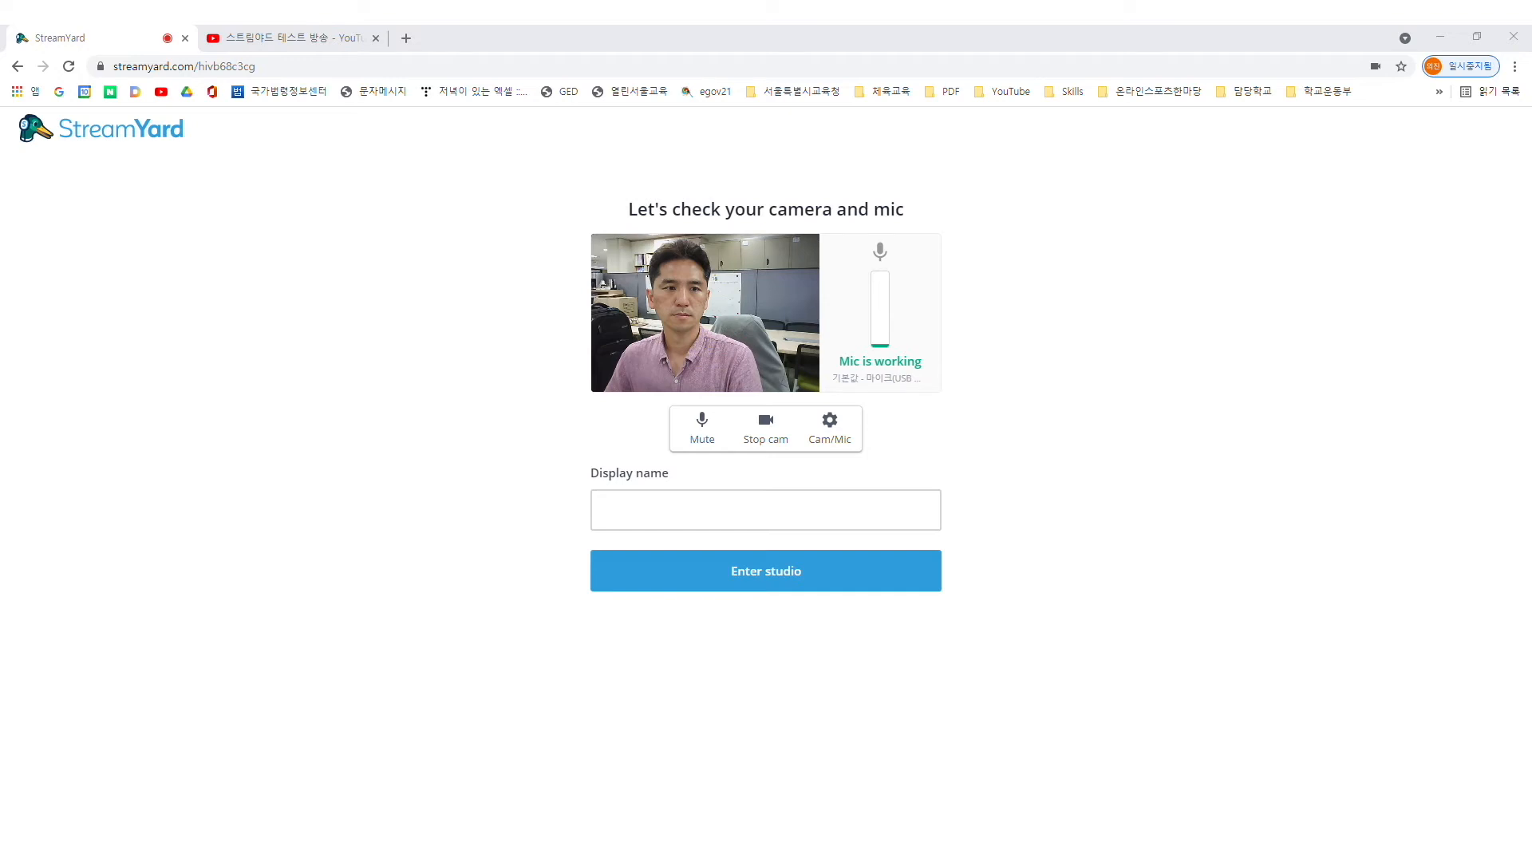
key("ctrl+d")
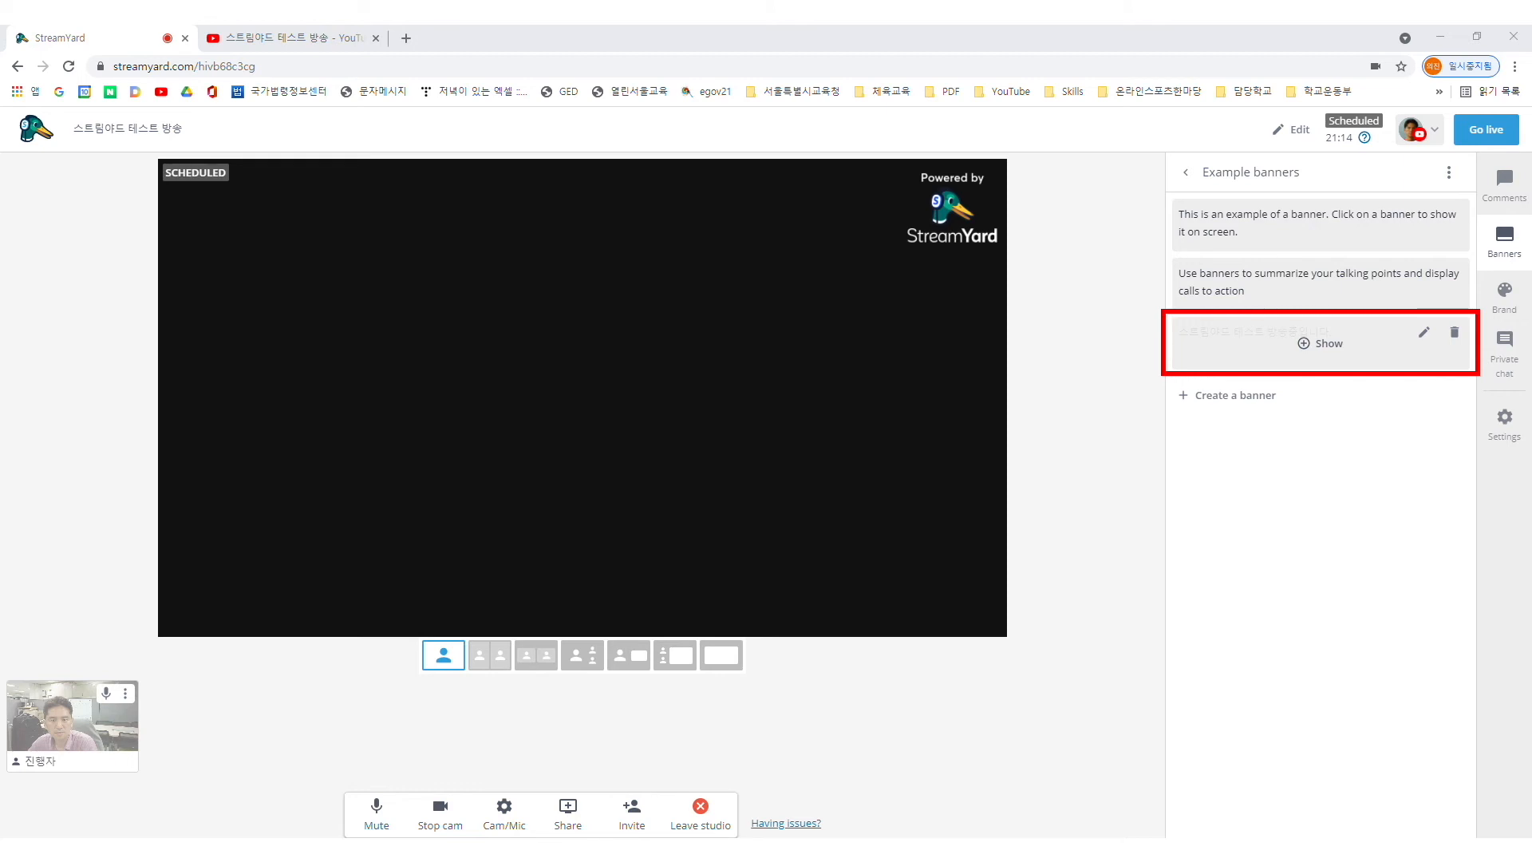
Step: Show the third banner in the Example banners list on the broadcast screen
left_click(1320, 343)
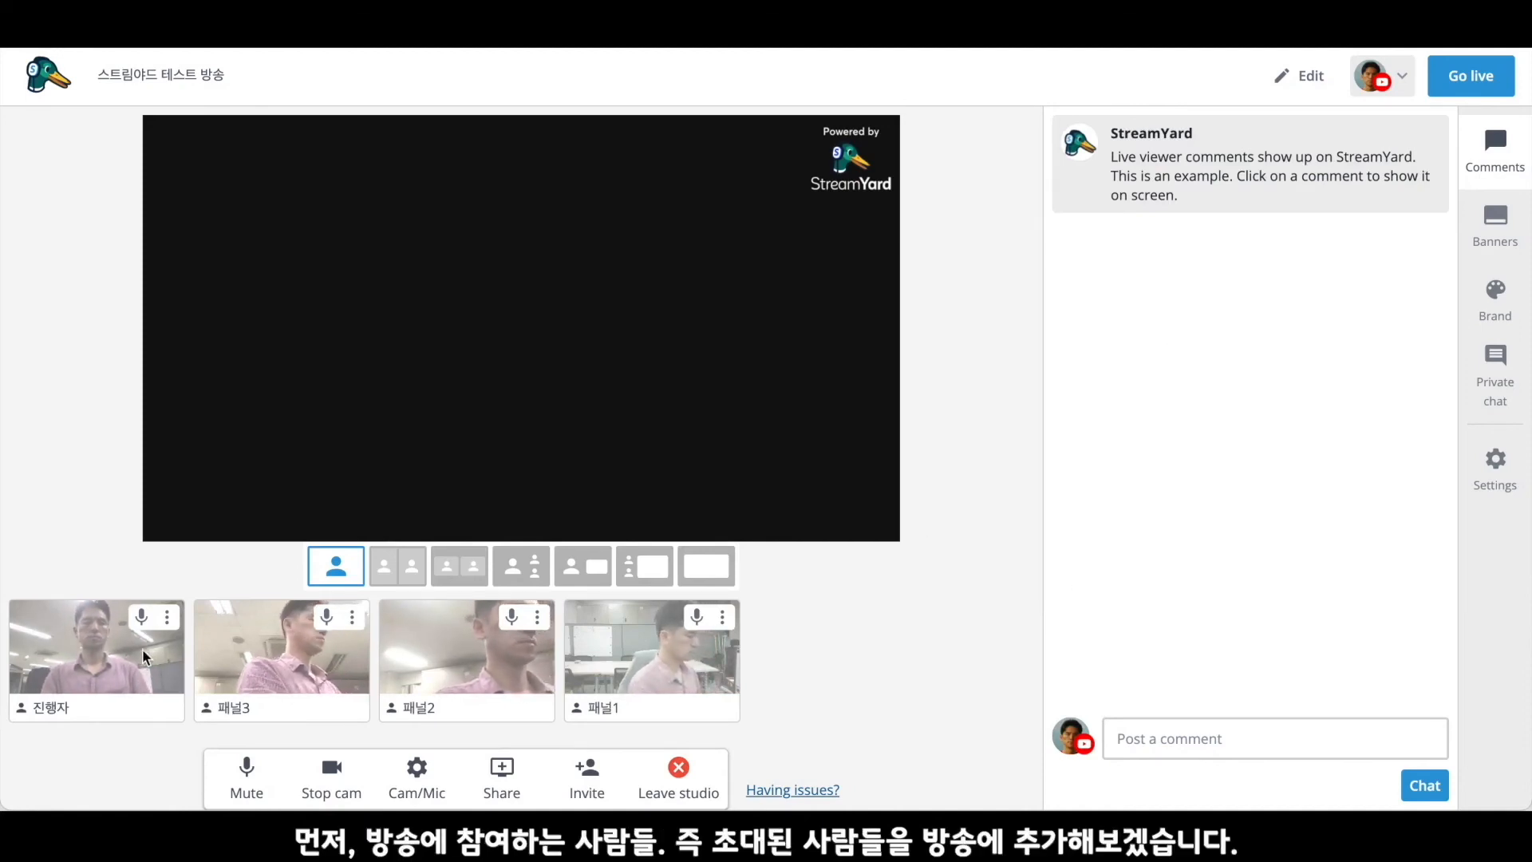
Step: Add the 진행자, 패널3, 패널2 and 패널1 cameras to the stream
mouse_move(111, 668)
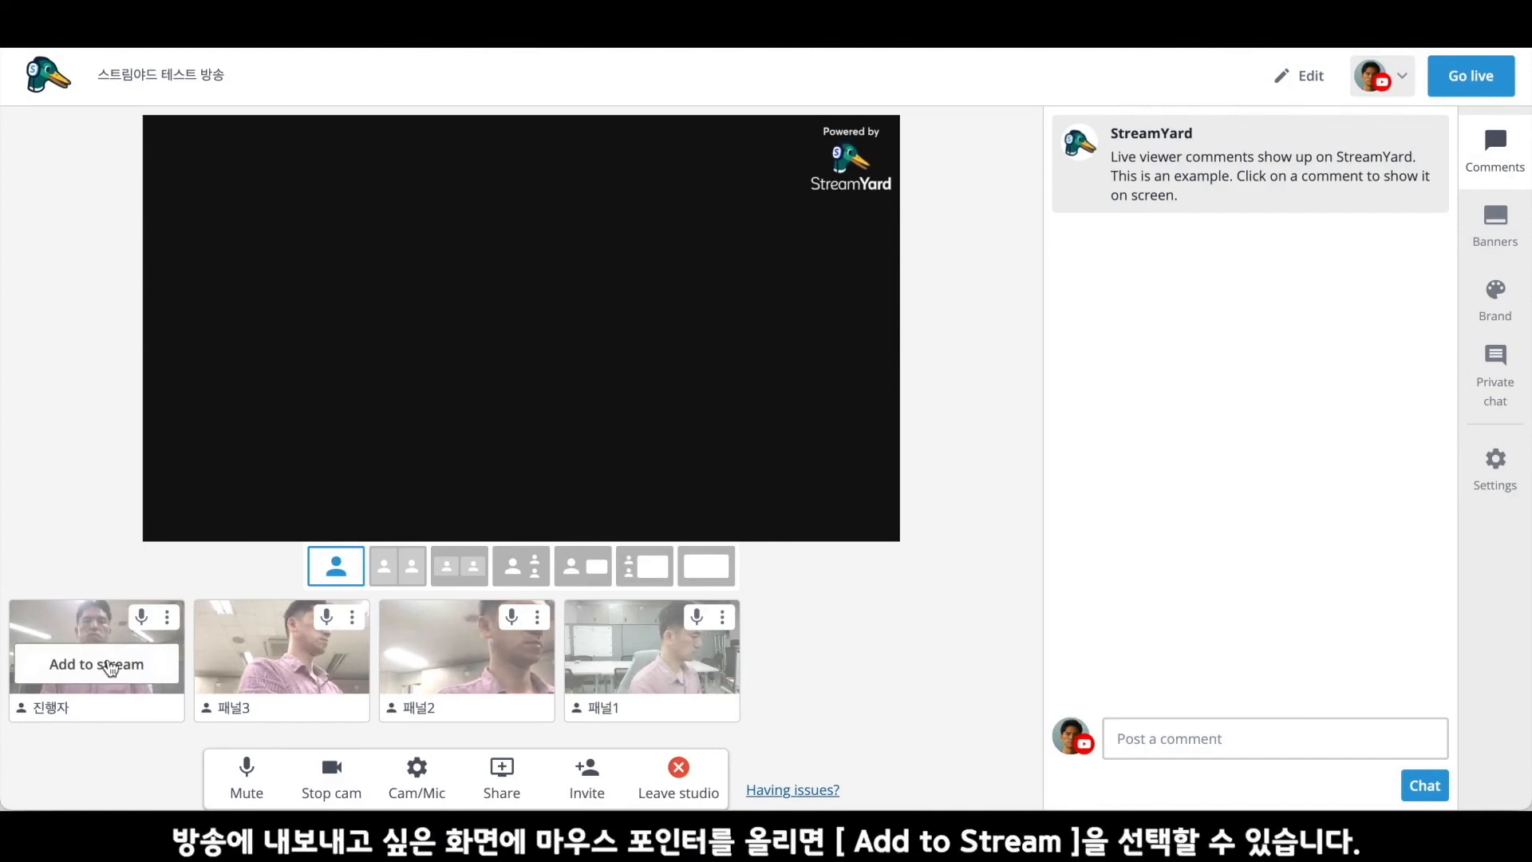
left_click(110, 668)
mouse_move(274, 668)
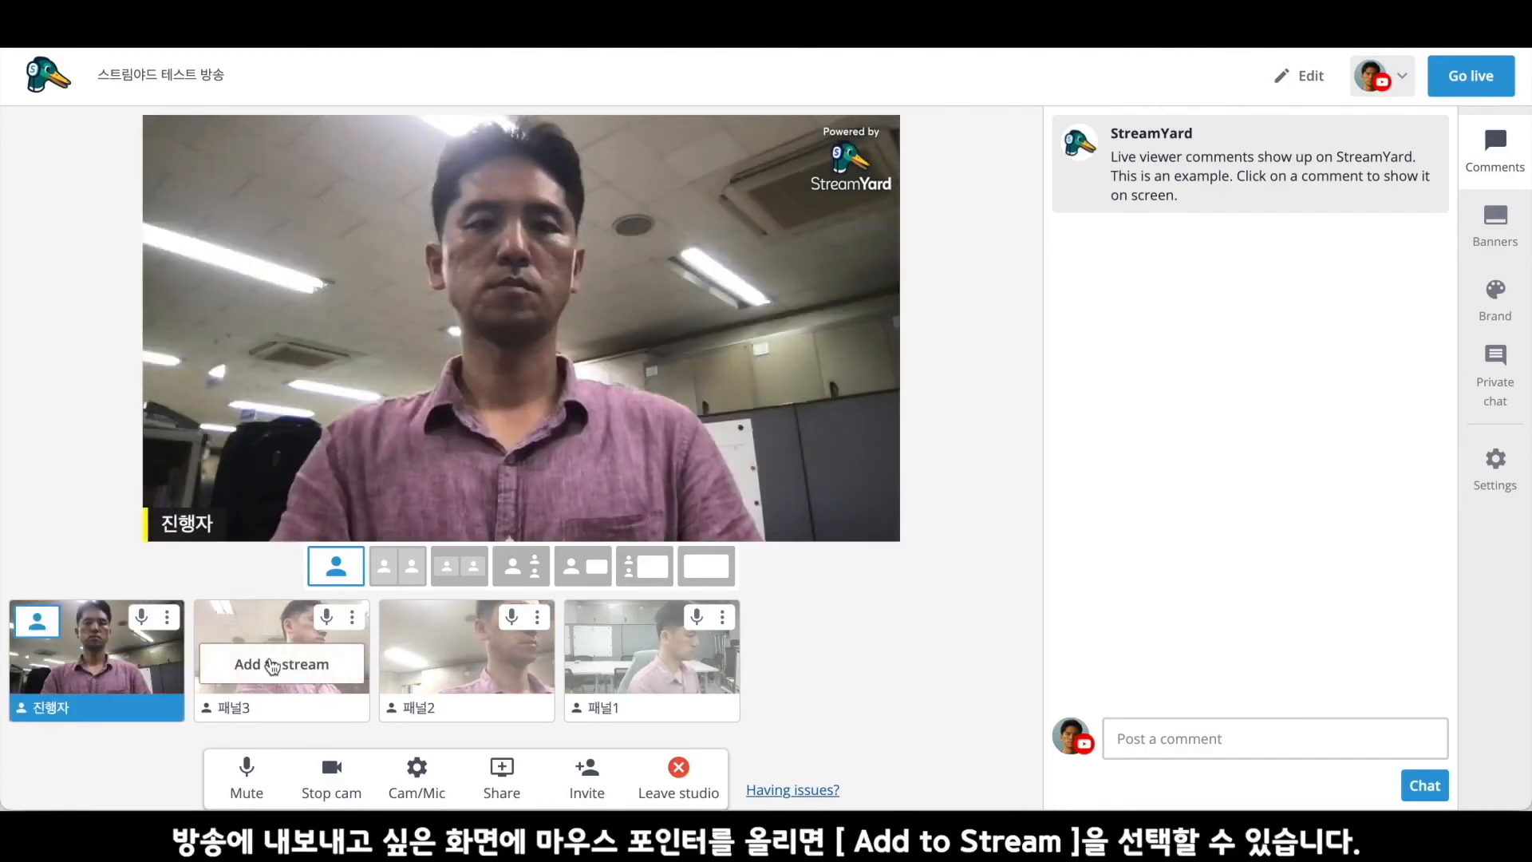
left_click(286, 667)
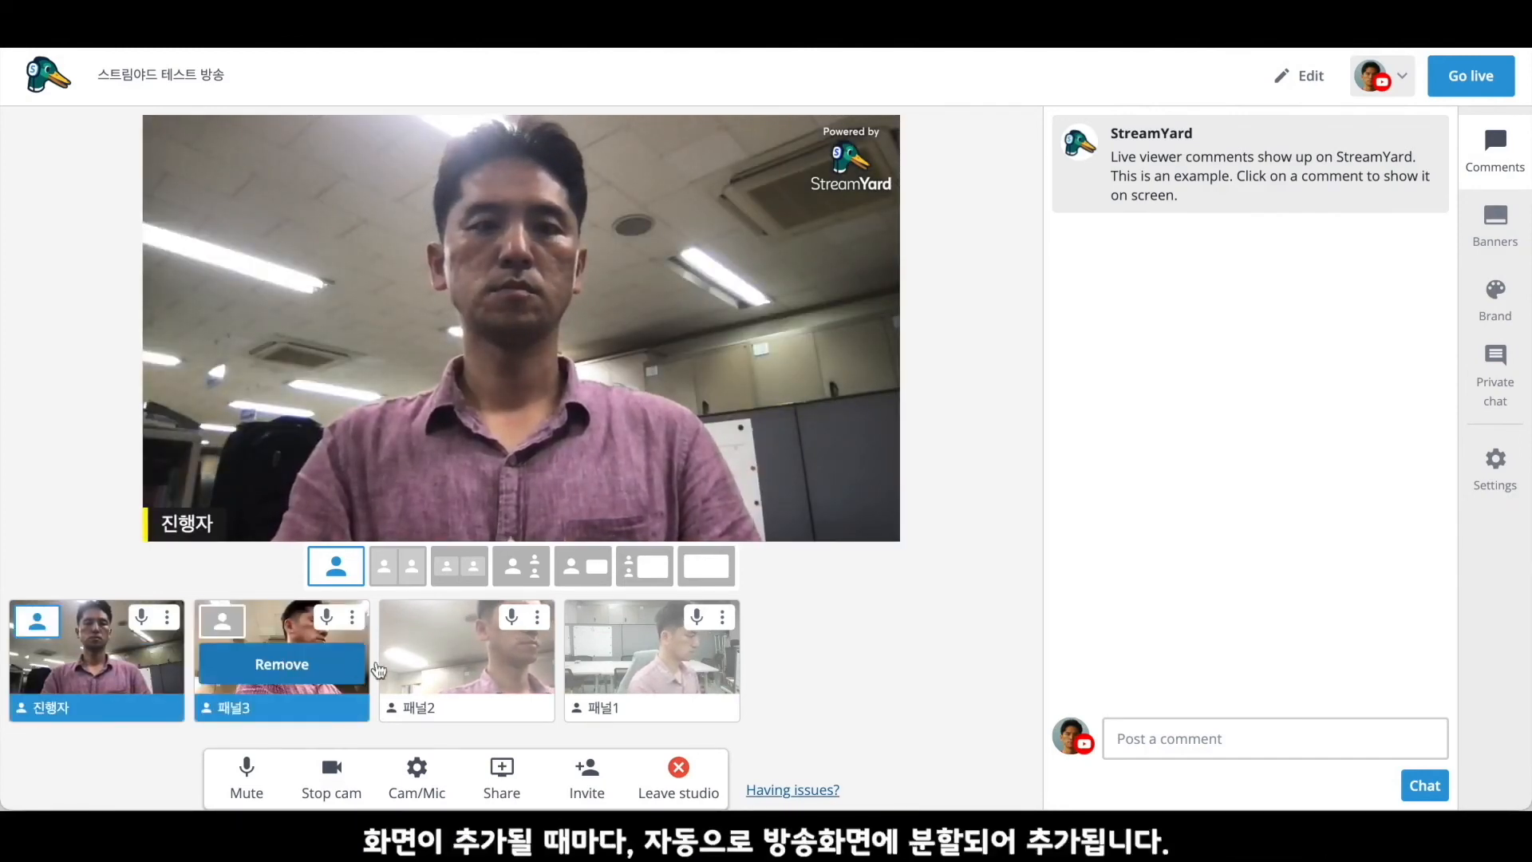
mouse_move(457, 667)
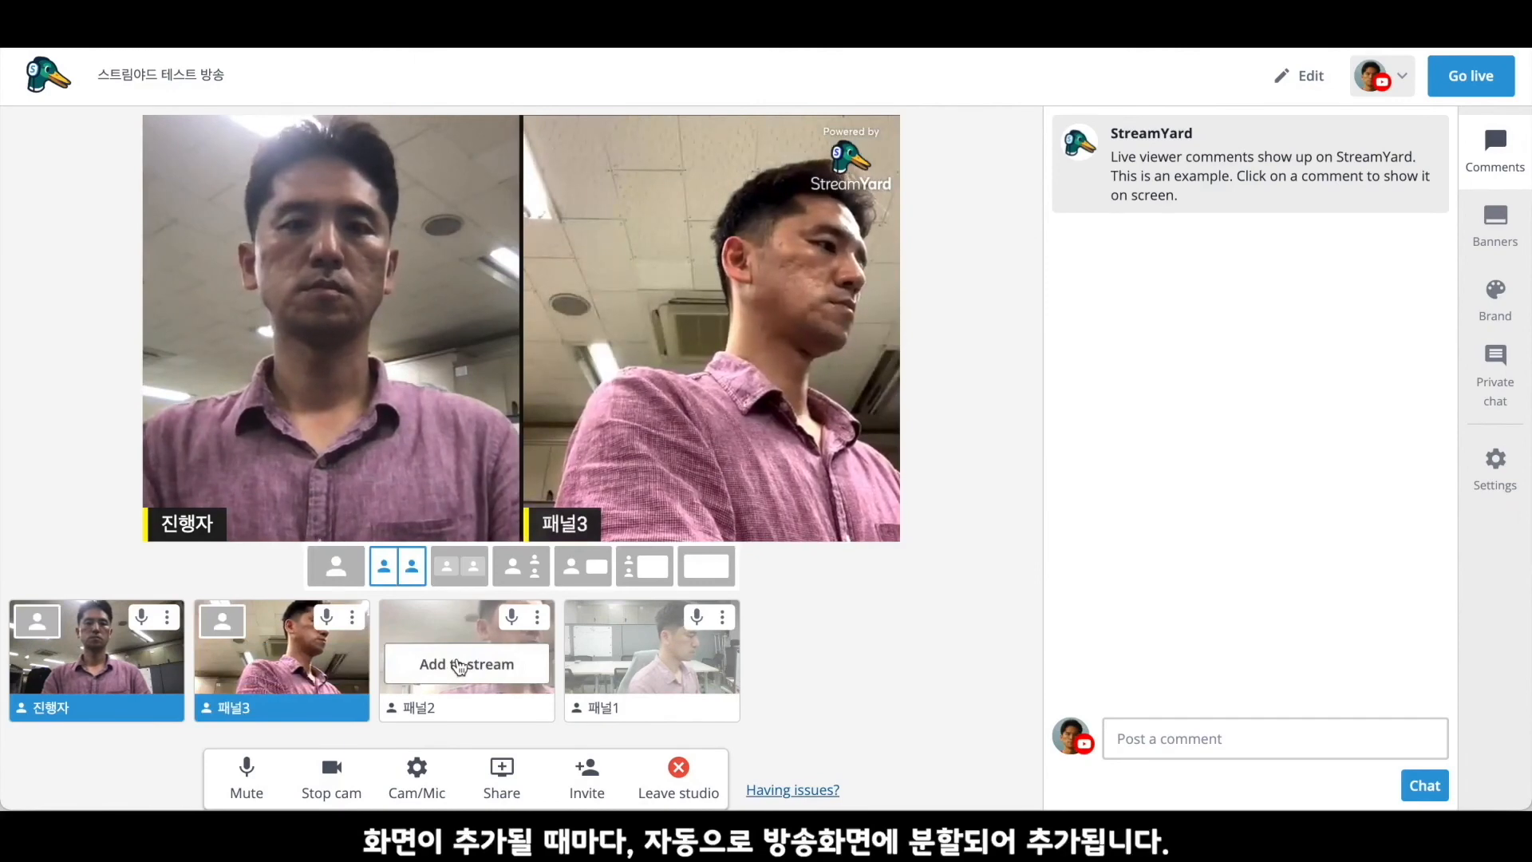
left_click(461, 667)
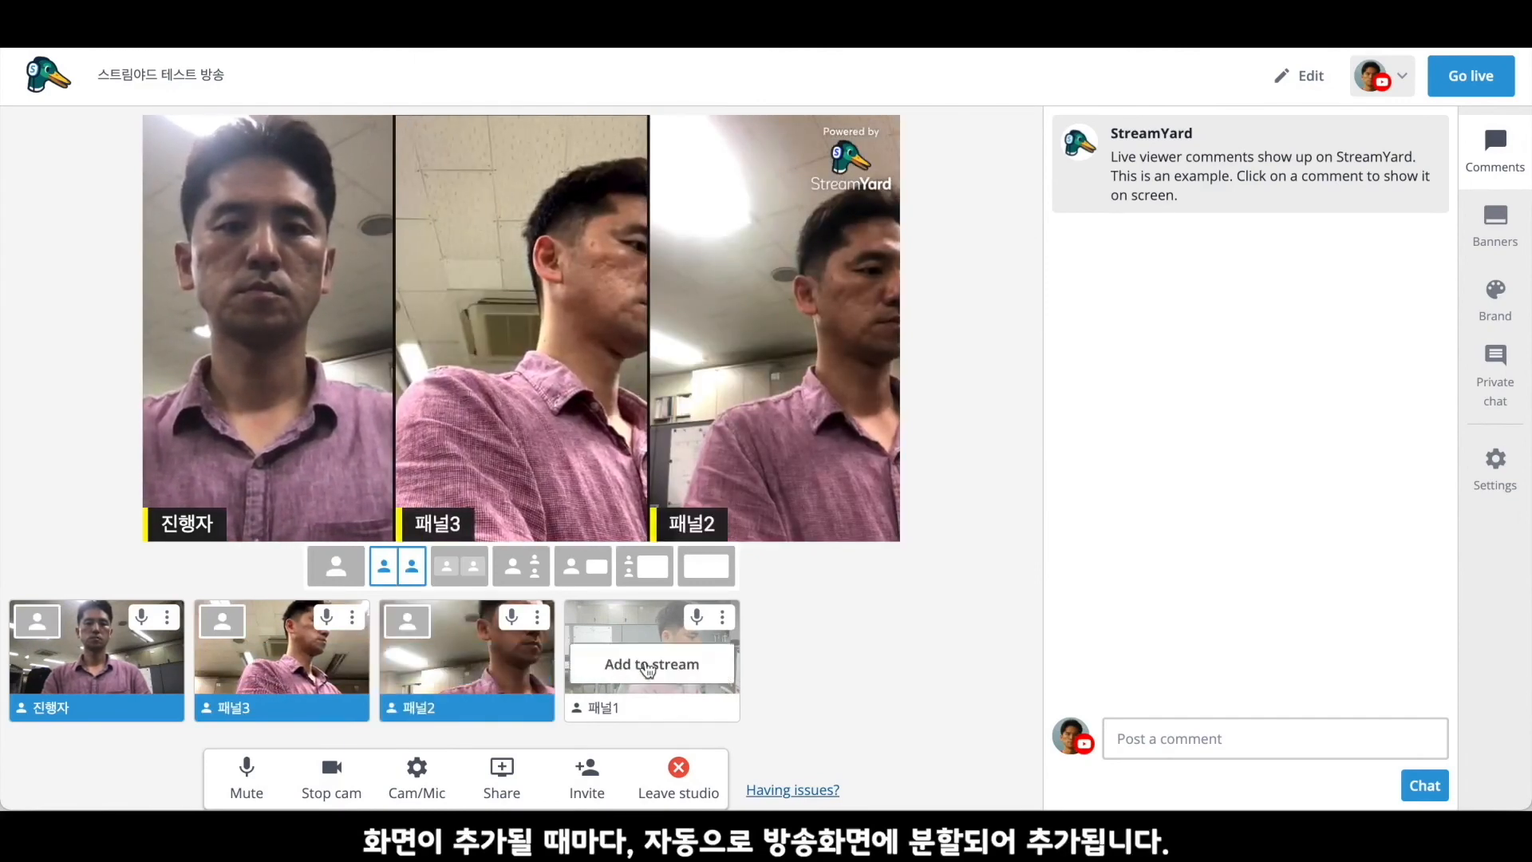
left_click(648, 665)
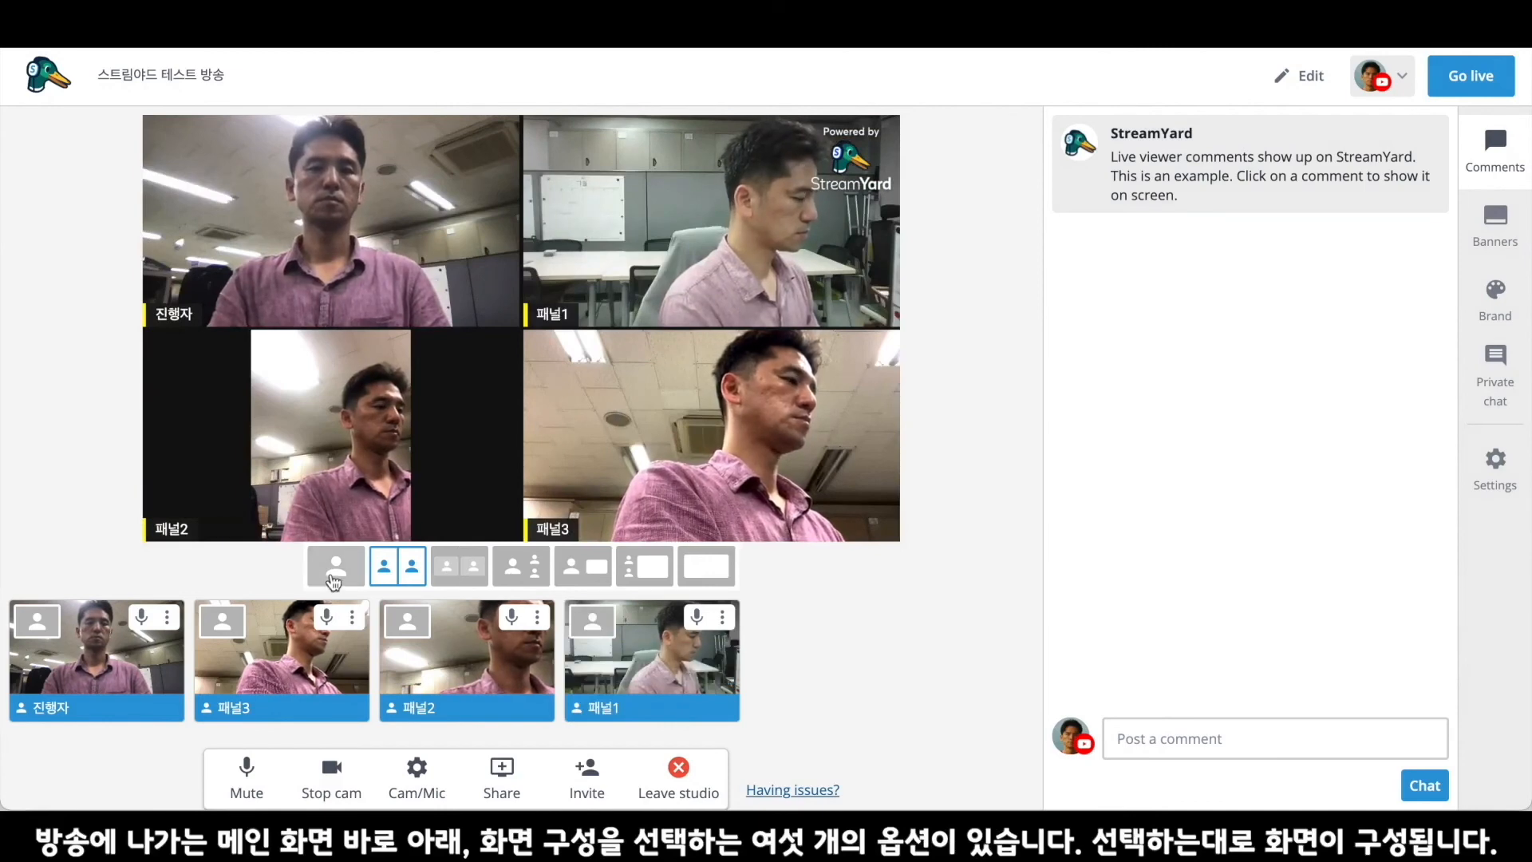
Step: Try the single-person, 16:9 split and one-large-with-side-thumbnails layouts for the stream
left_click(334, 569)
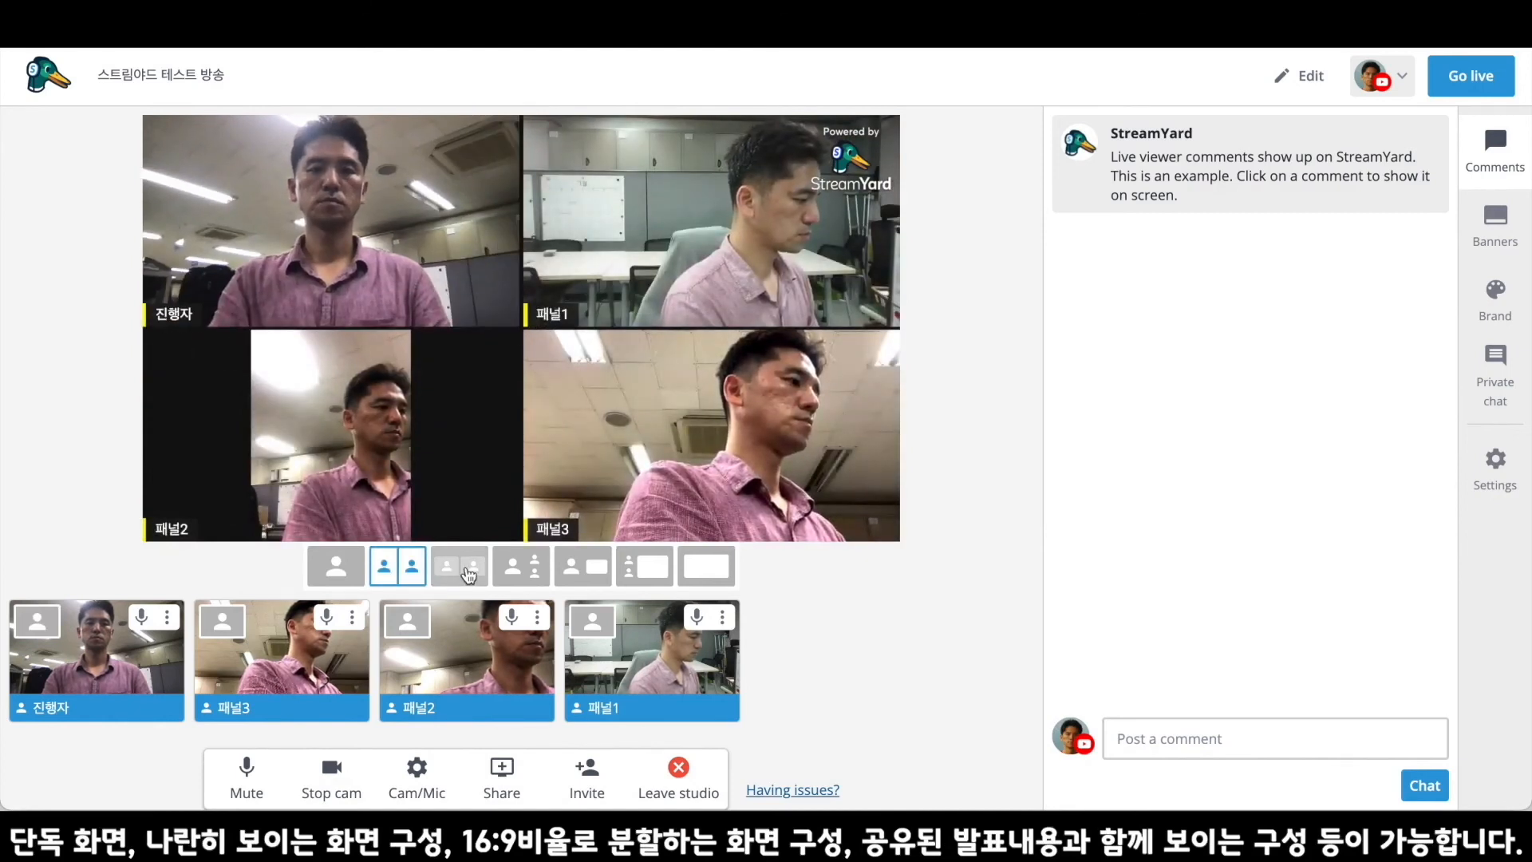
left_click(469, 573)
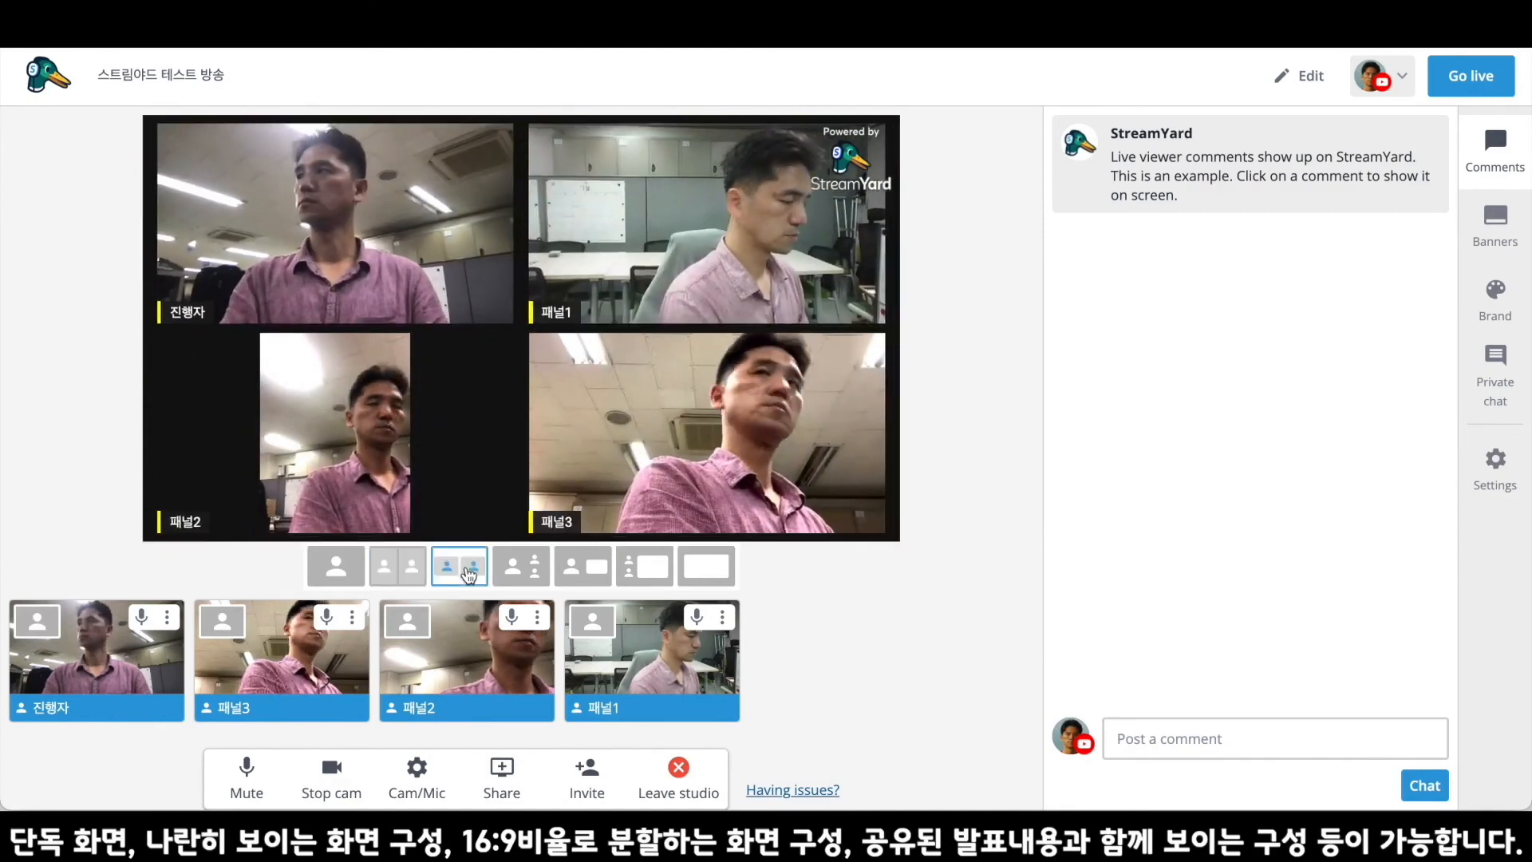
left_click(520, 571)
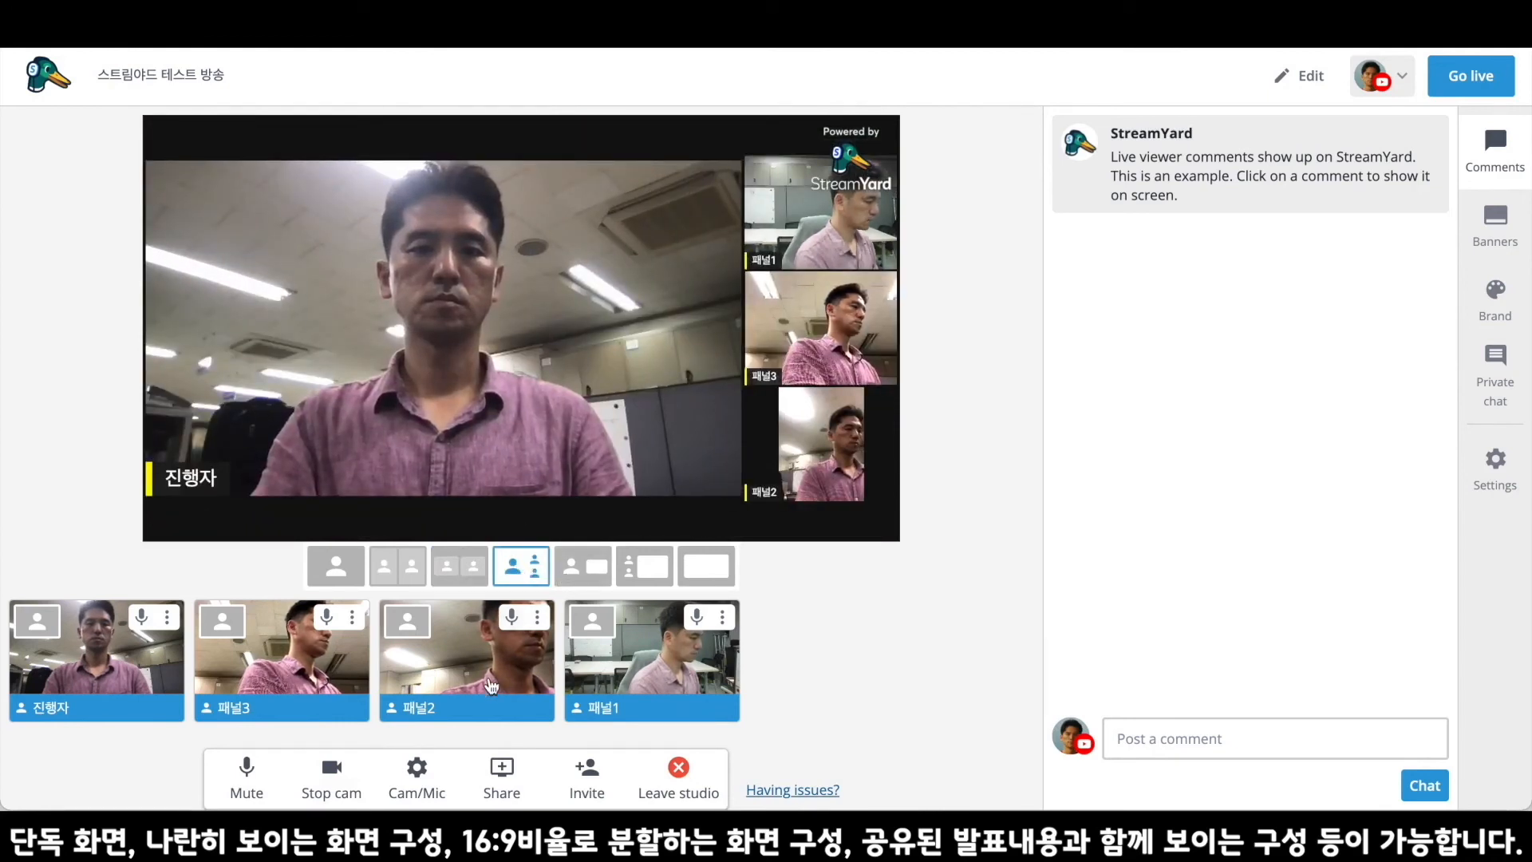
Step: Show the 패널2 camera alone on the stream with the solo layout
mouse_move(501, 686)
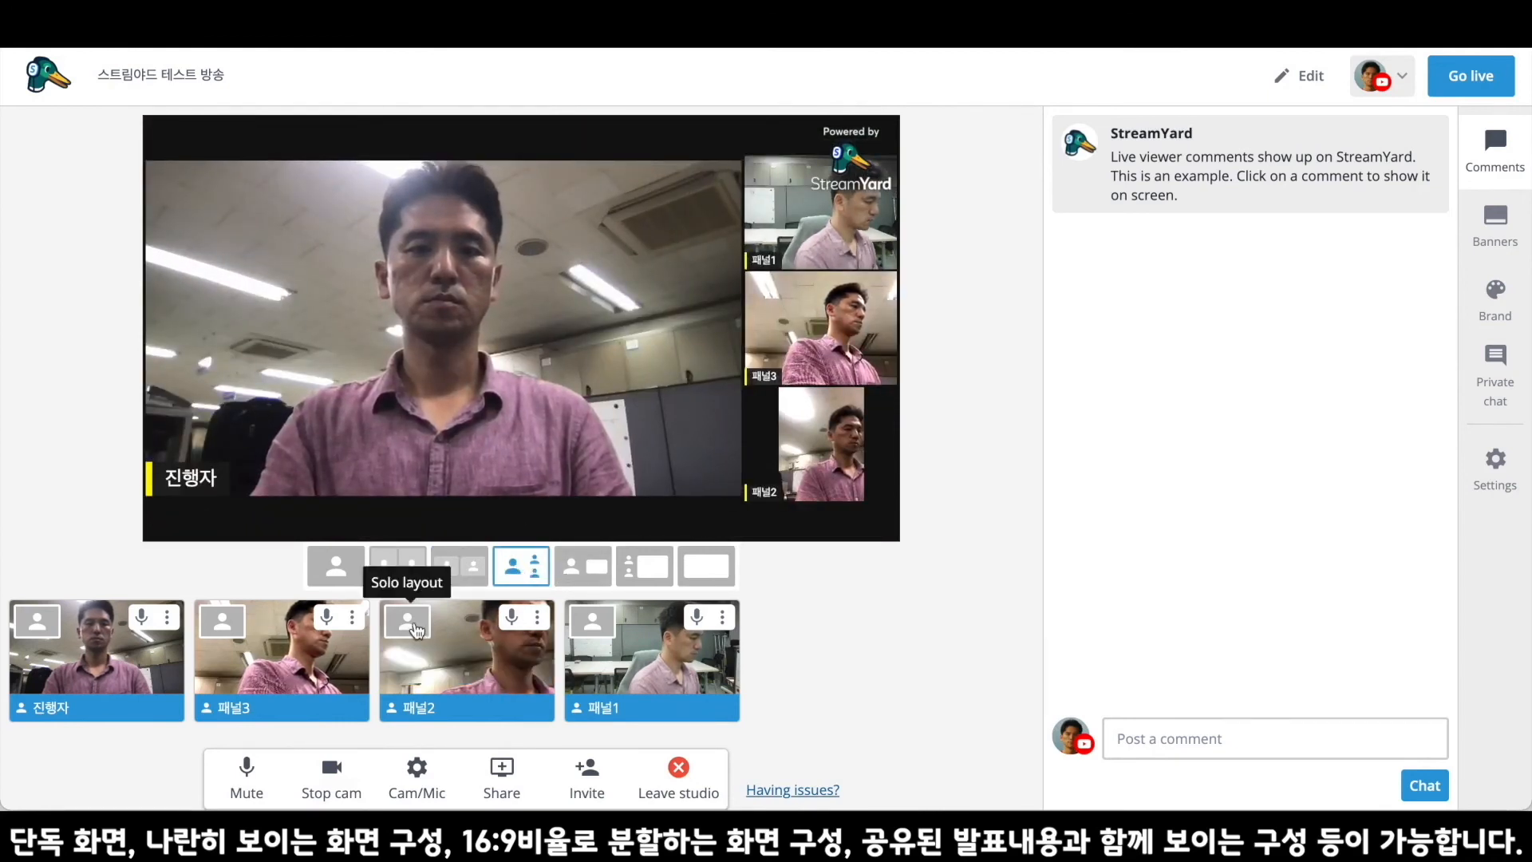
left_click(414, 627)
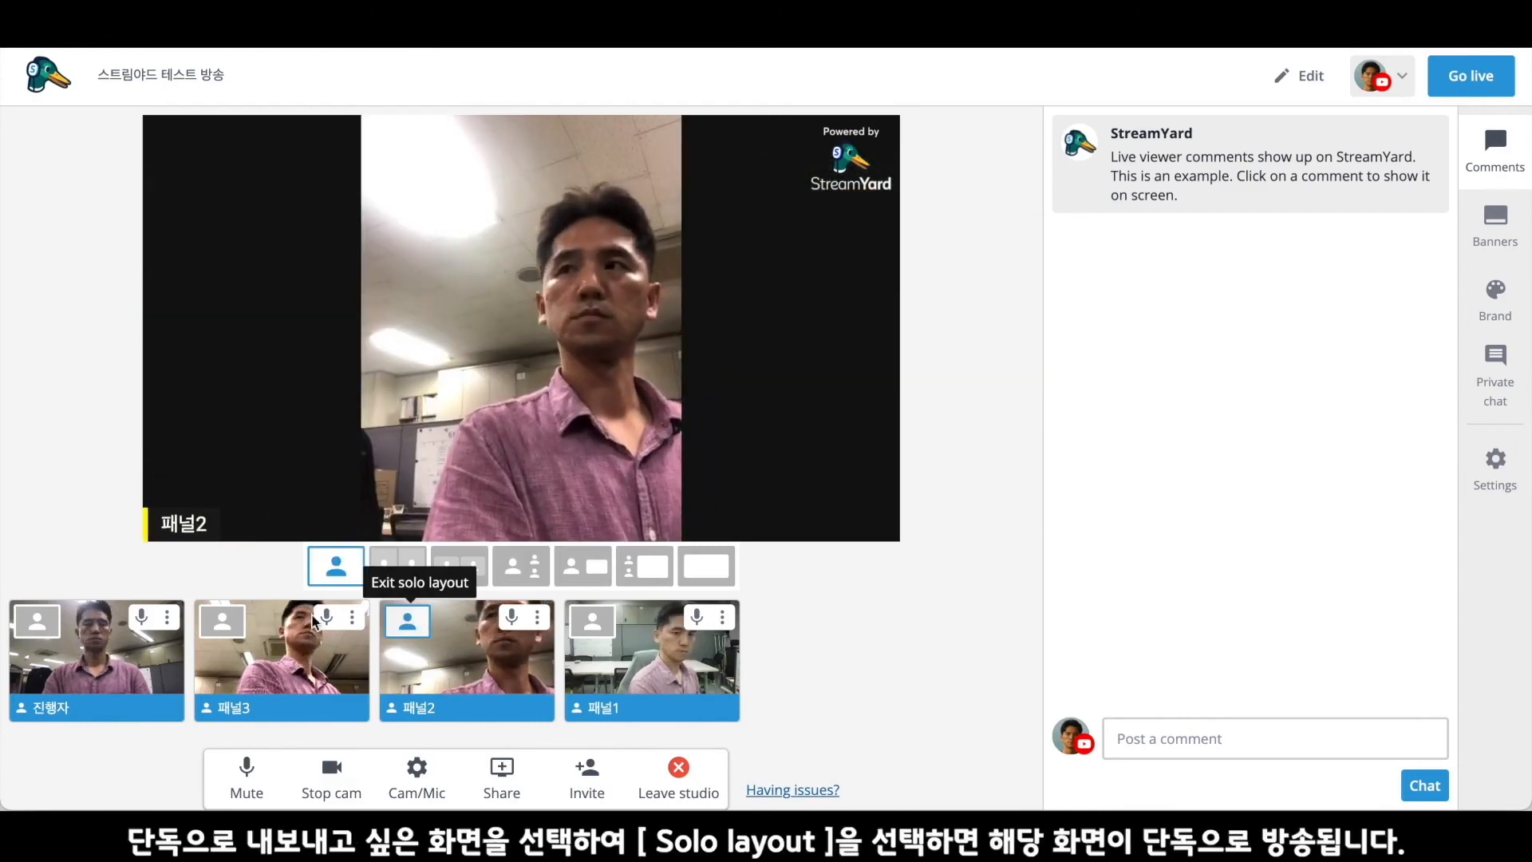
mouse_move(229, 630)
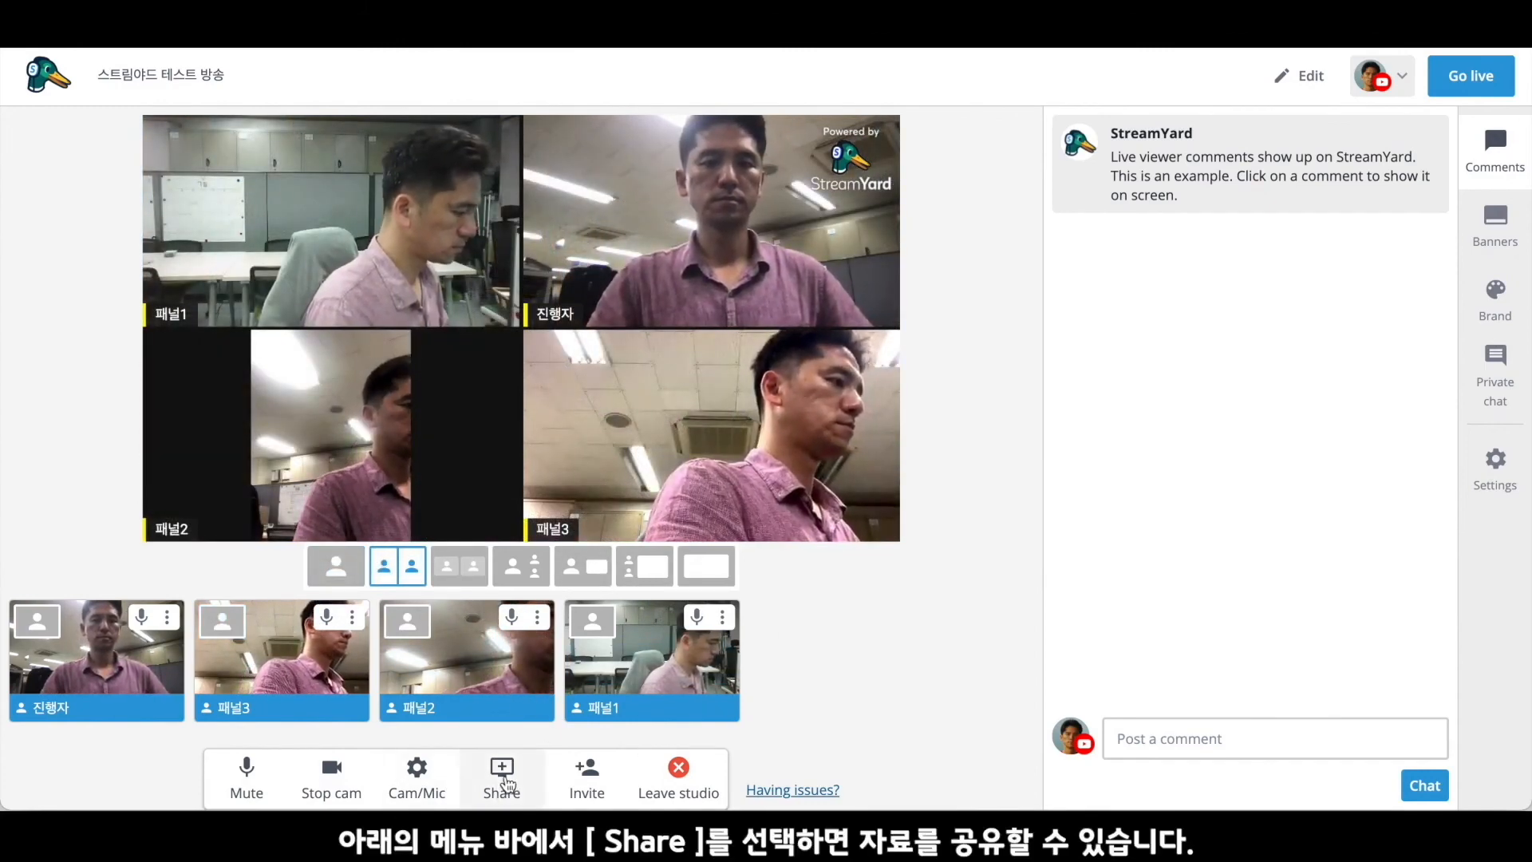
Step: Share the PowerPoint slide show window to the stream as a screen share
left_click(504, 784)
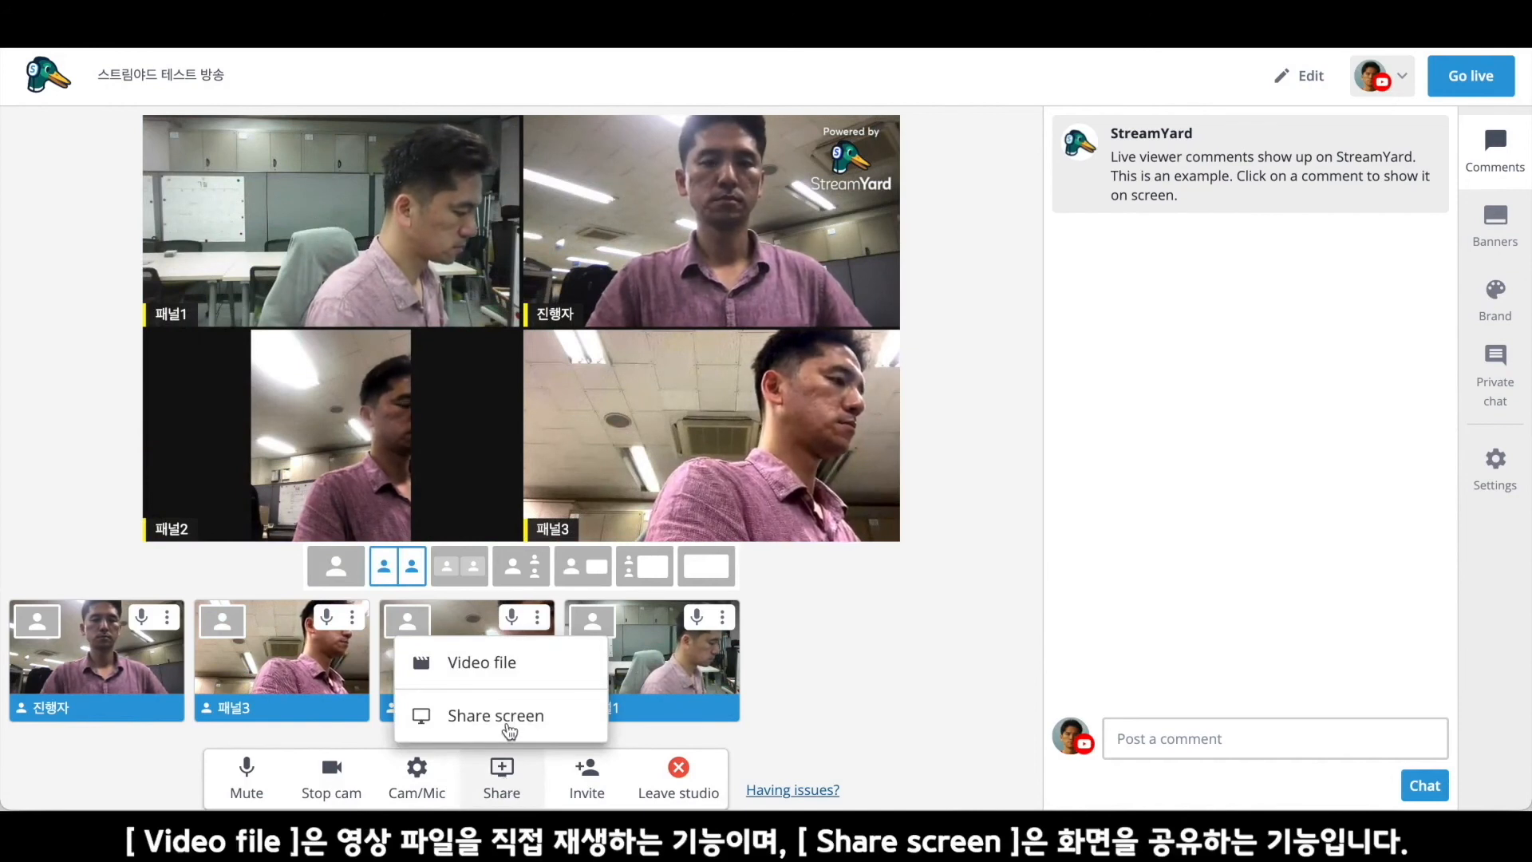
left_click(507, 727)
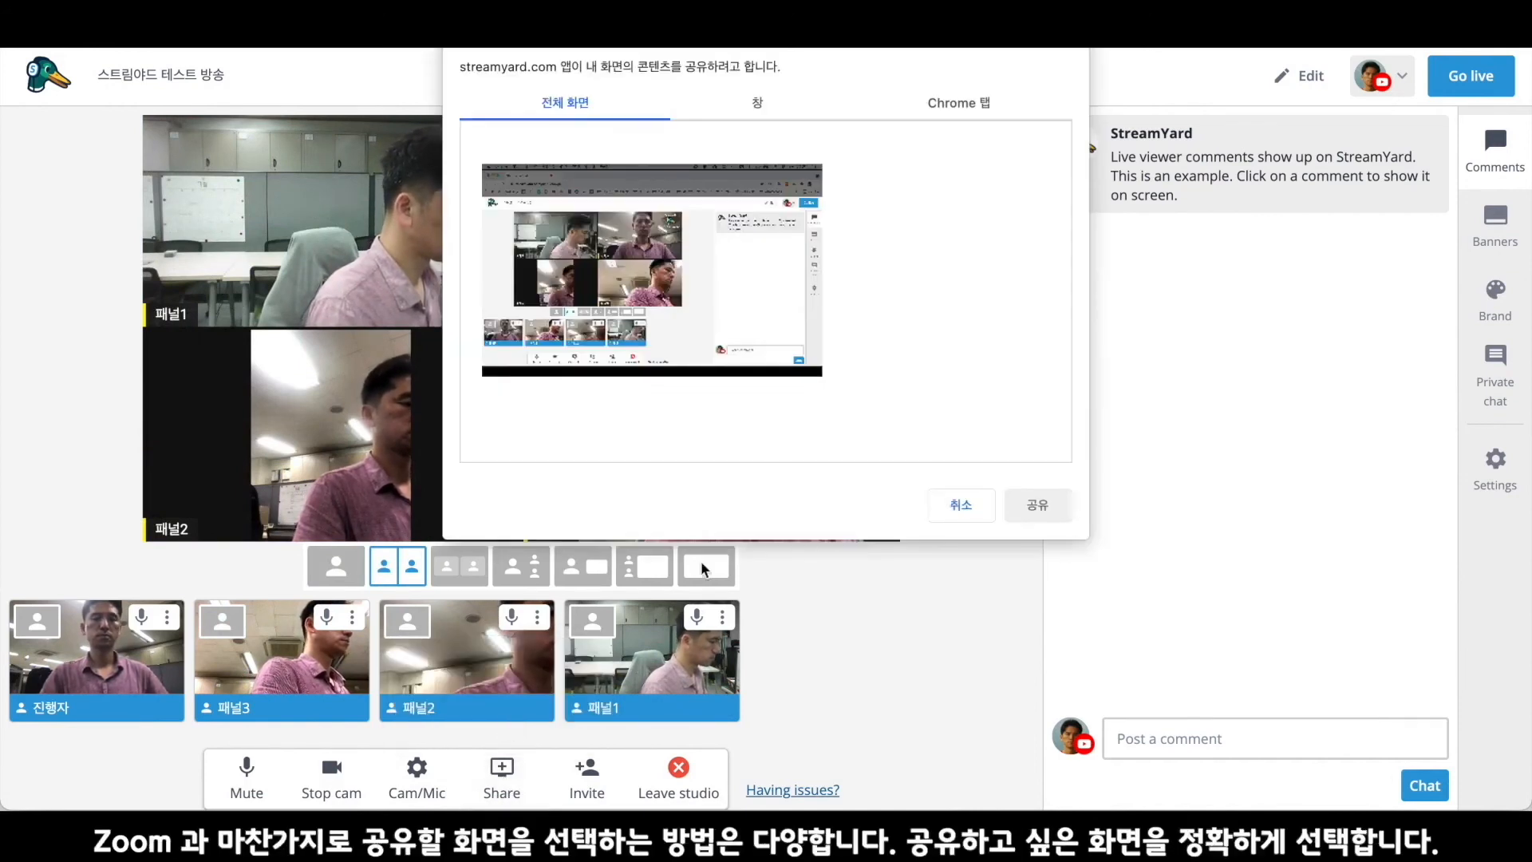
left_click(759, 104)
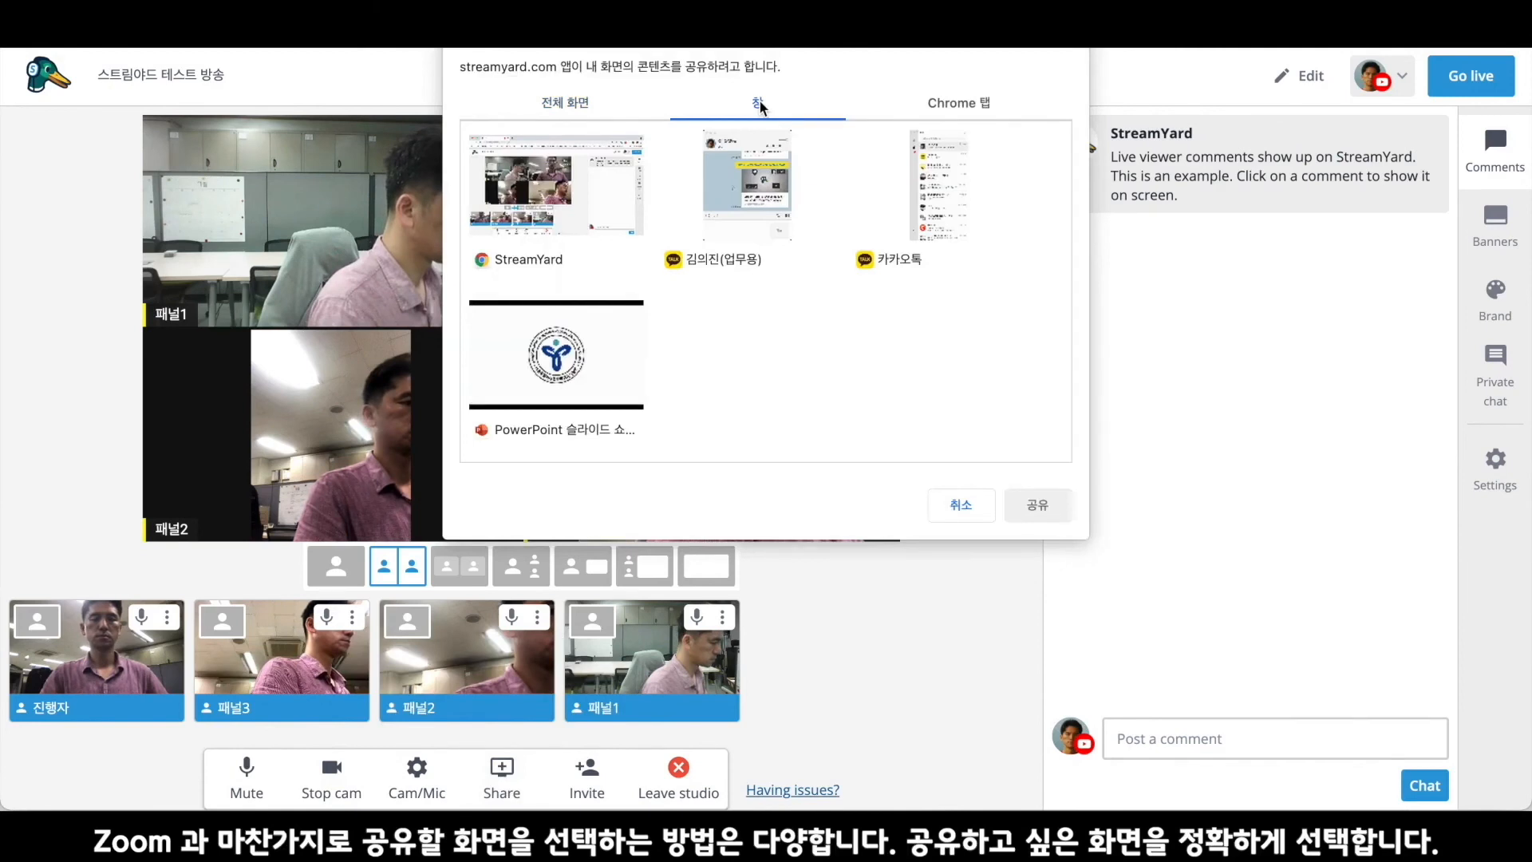
left_click(576, 341)
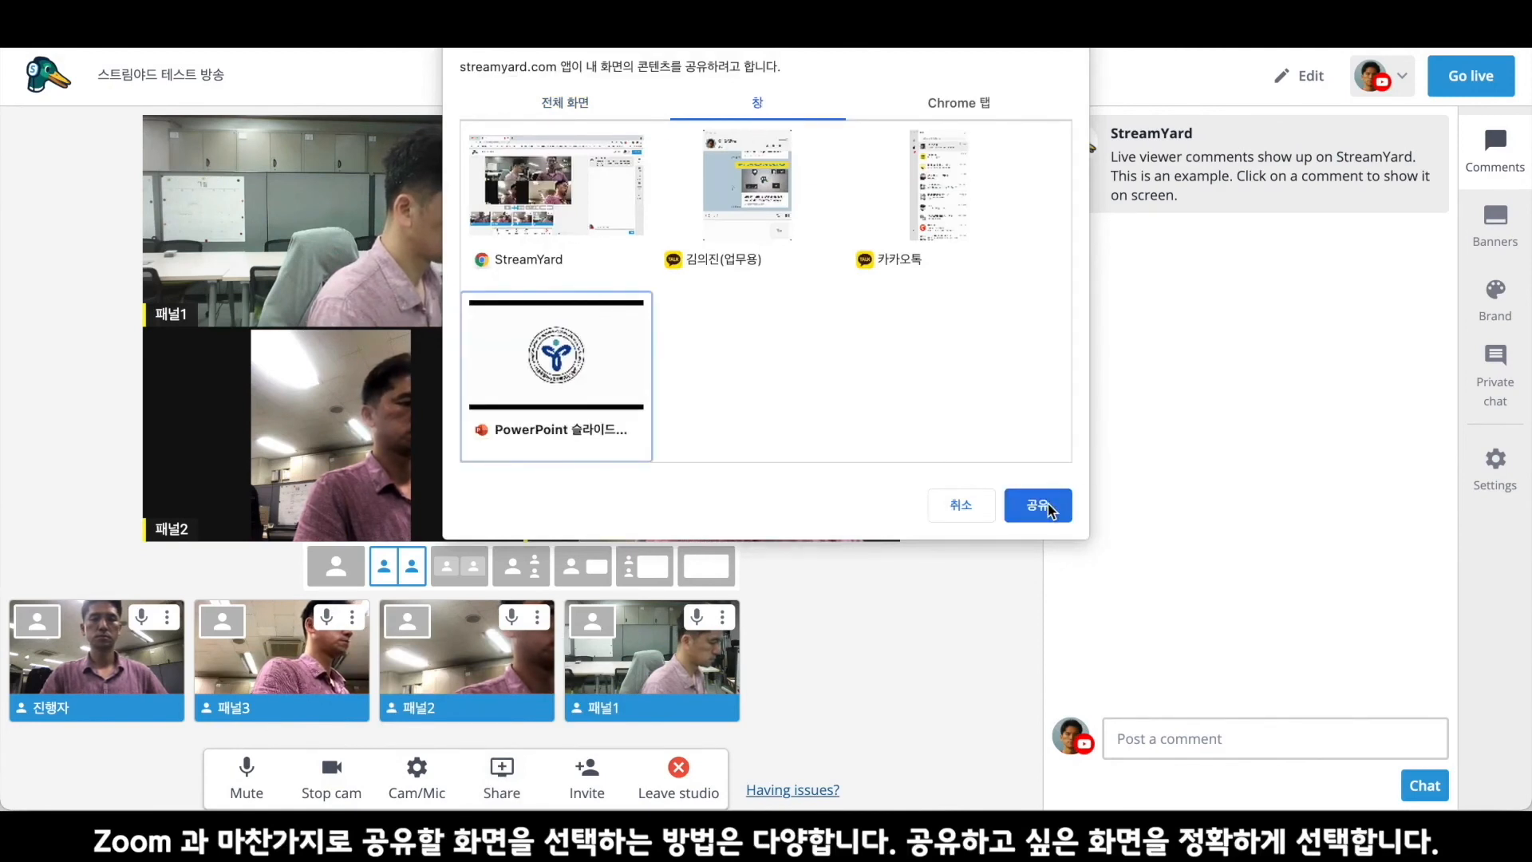
left_click(999, 103)
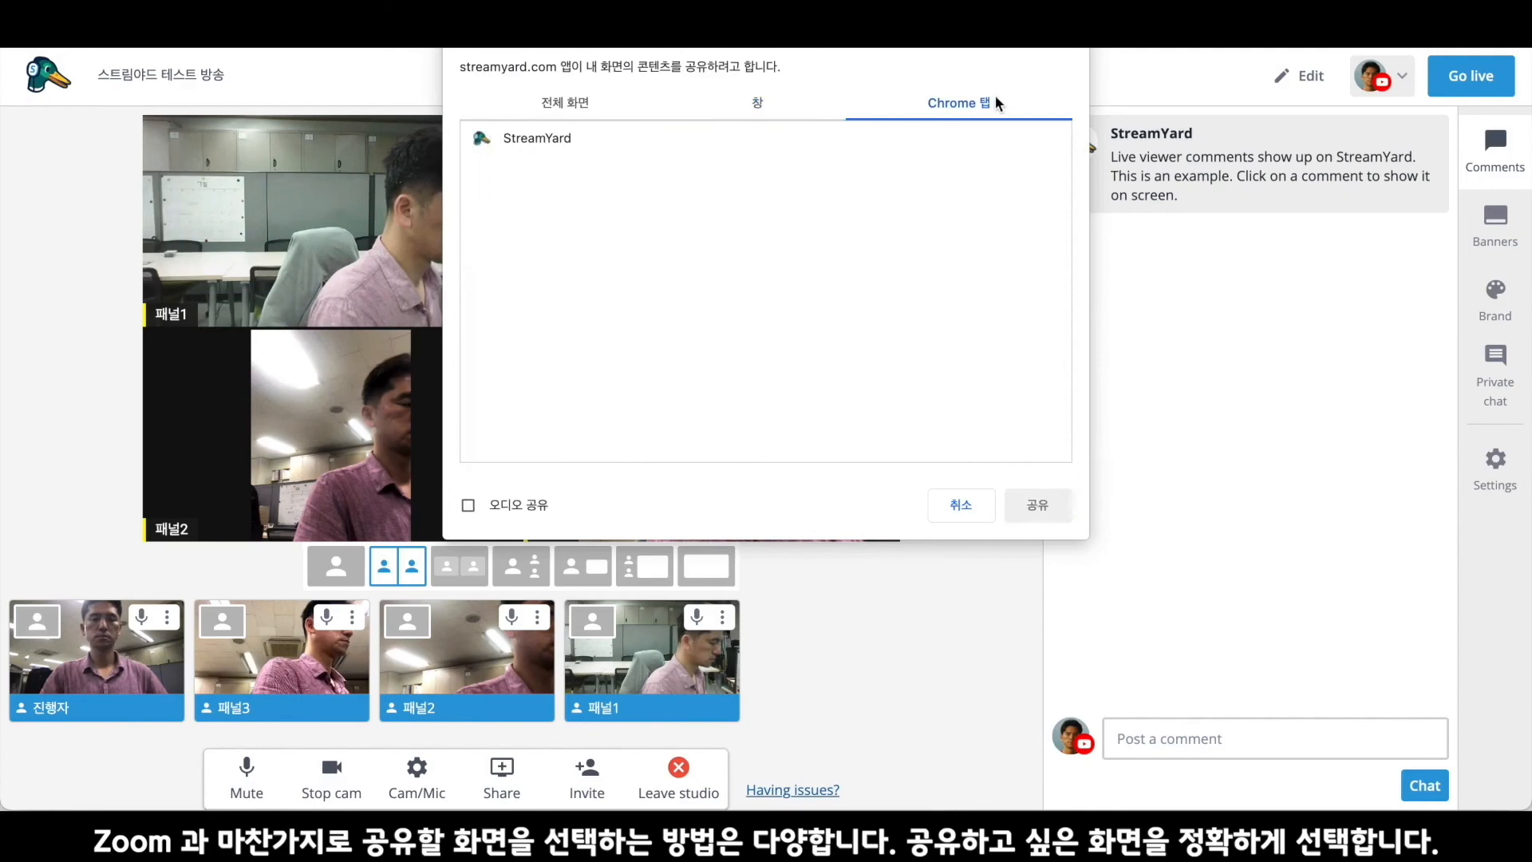
left_click(771, 108)
left_click(611, 104)
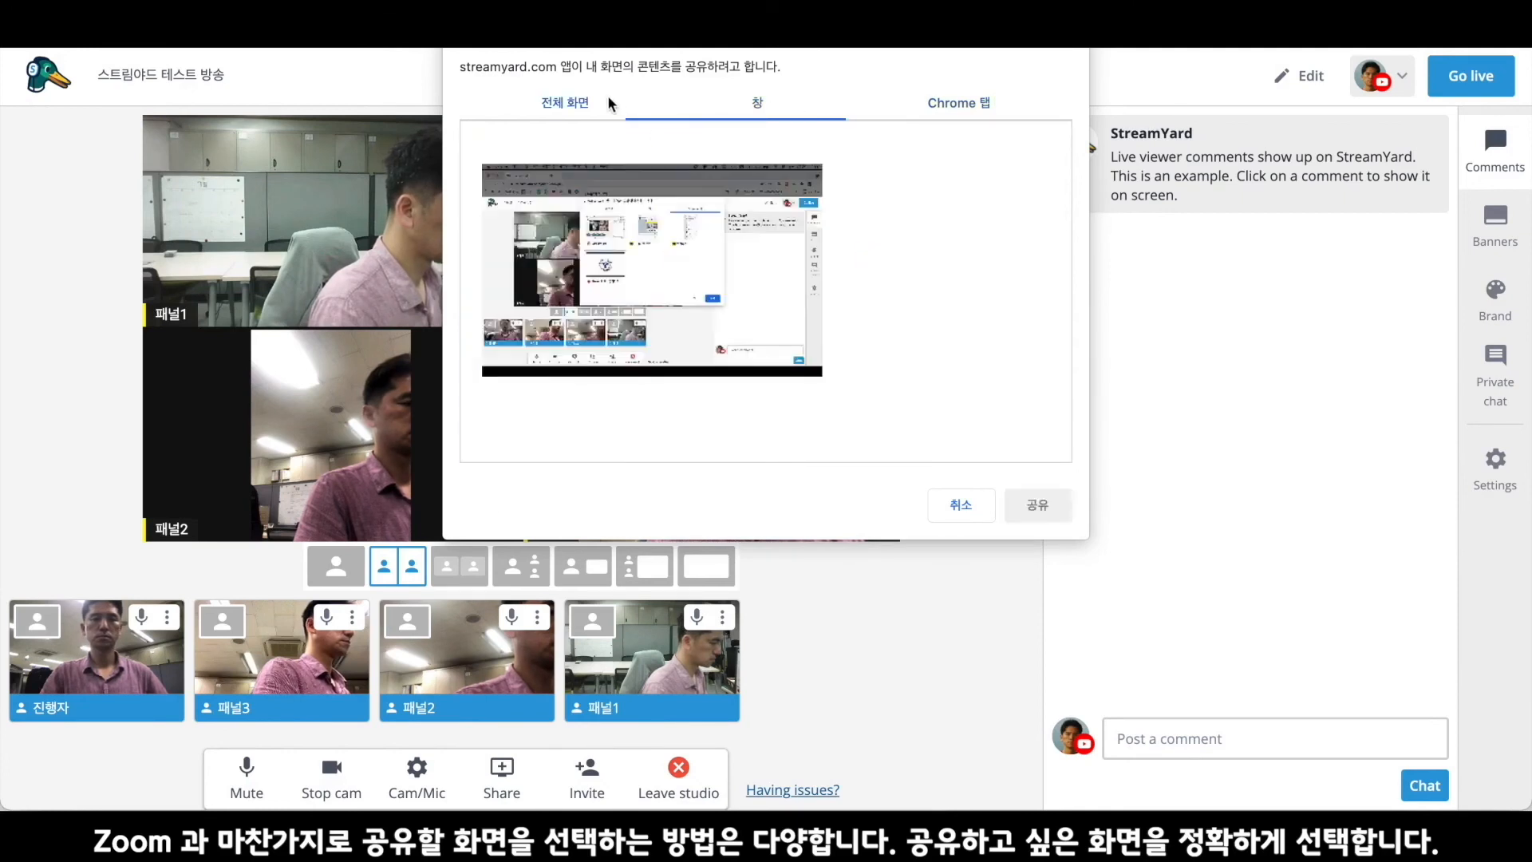
left_click(758, 106)
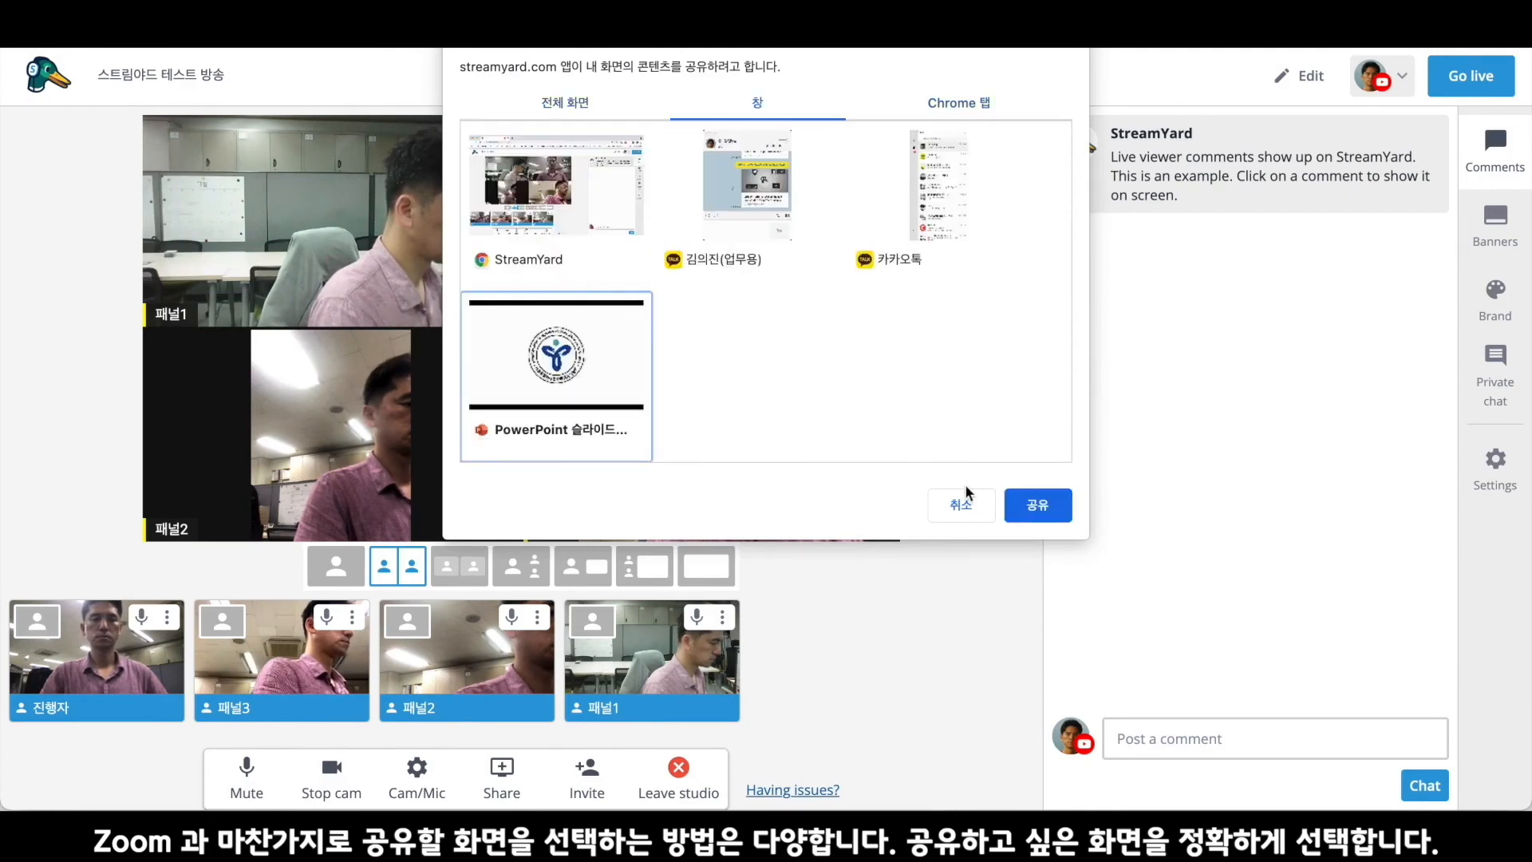
left_click(1038, 507)
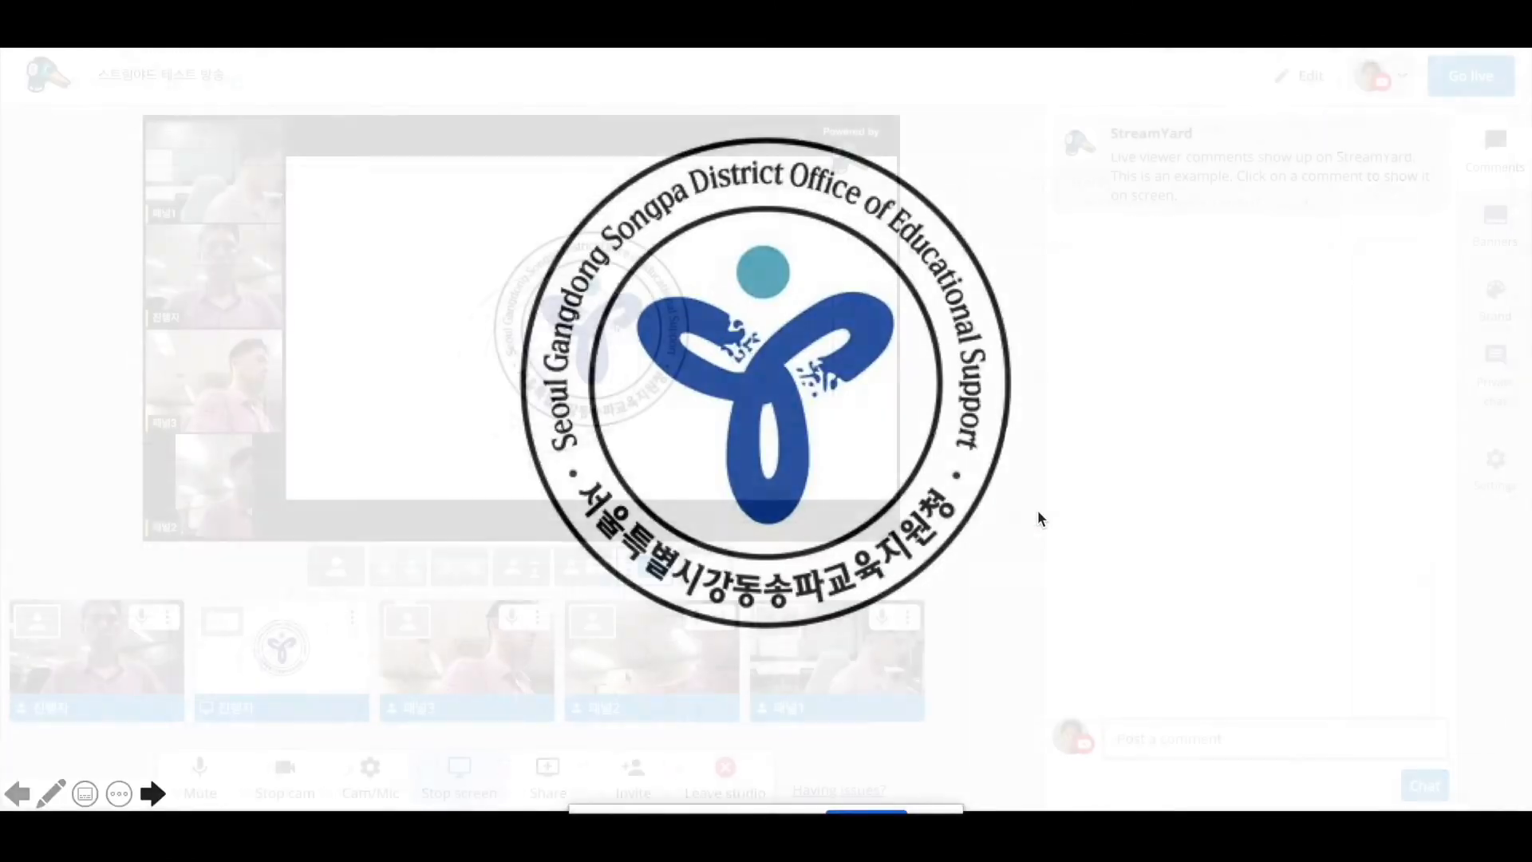
Step: Try the presenter-beside-slides and side-thumbnails layouts, ending with the layout that shows only the shared screen
mouse_move(871, 606)
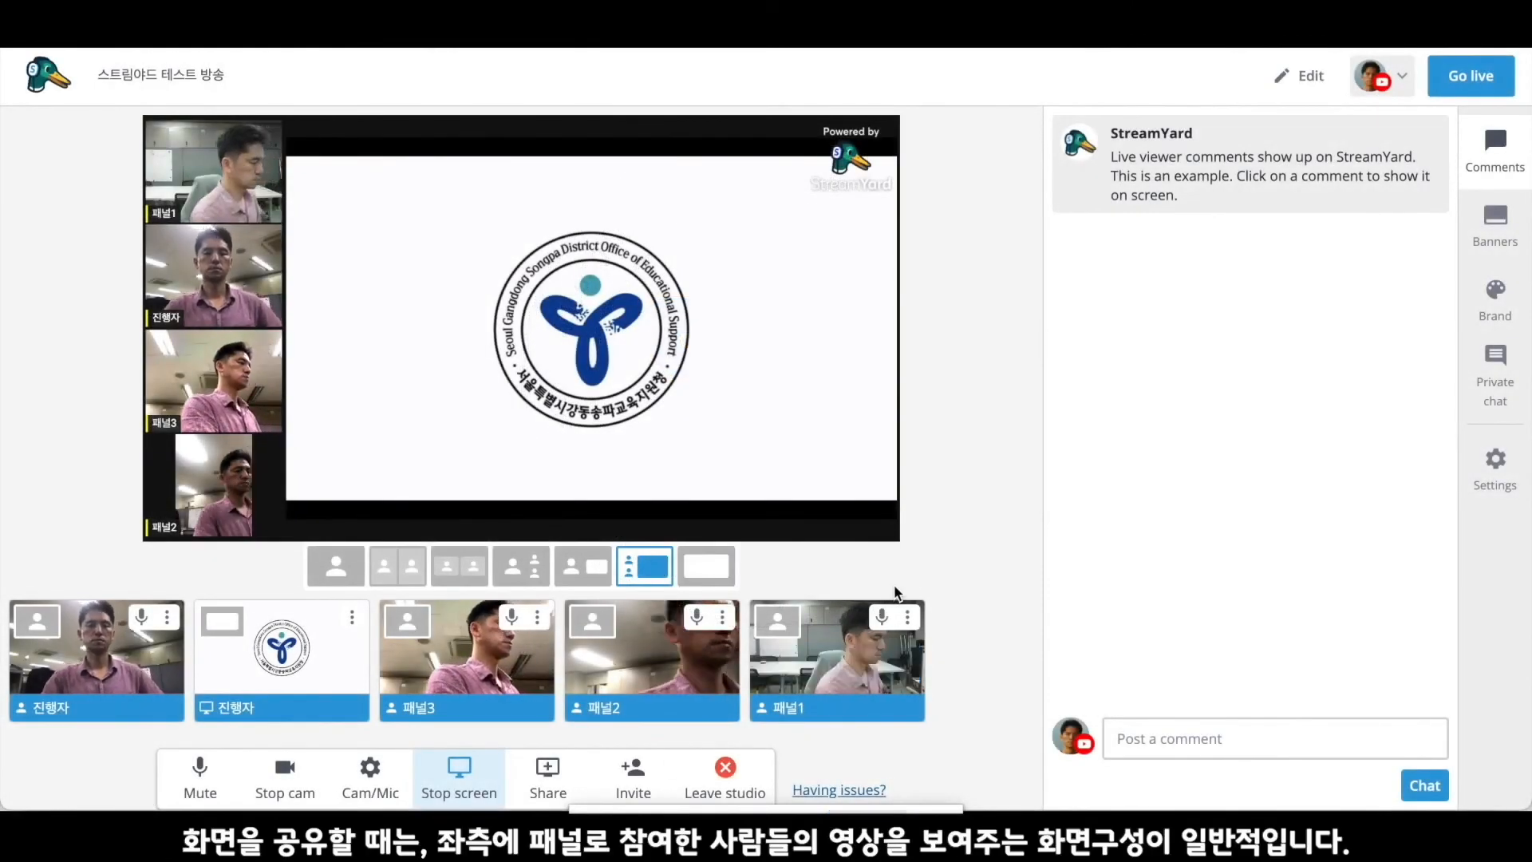
left_click(583, 572)
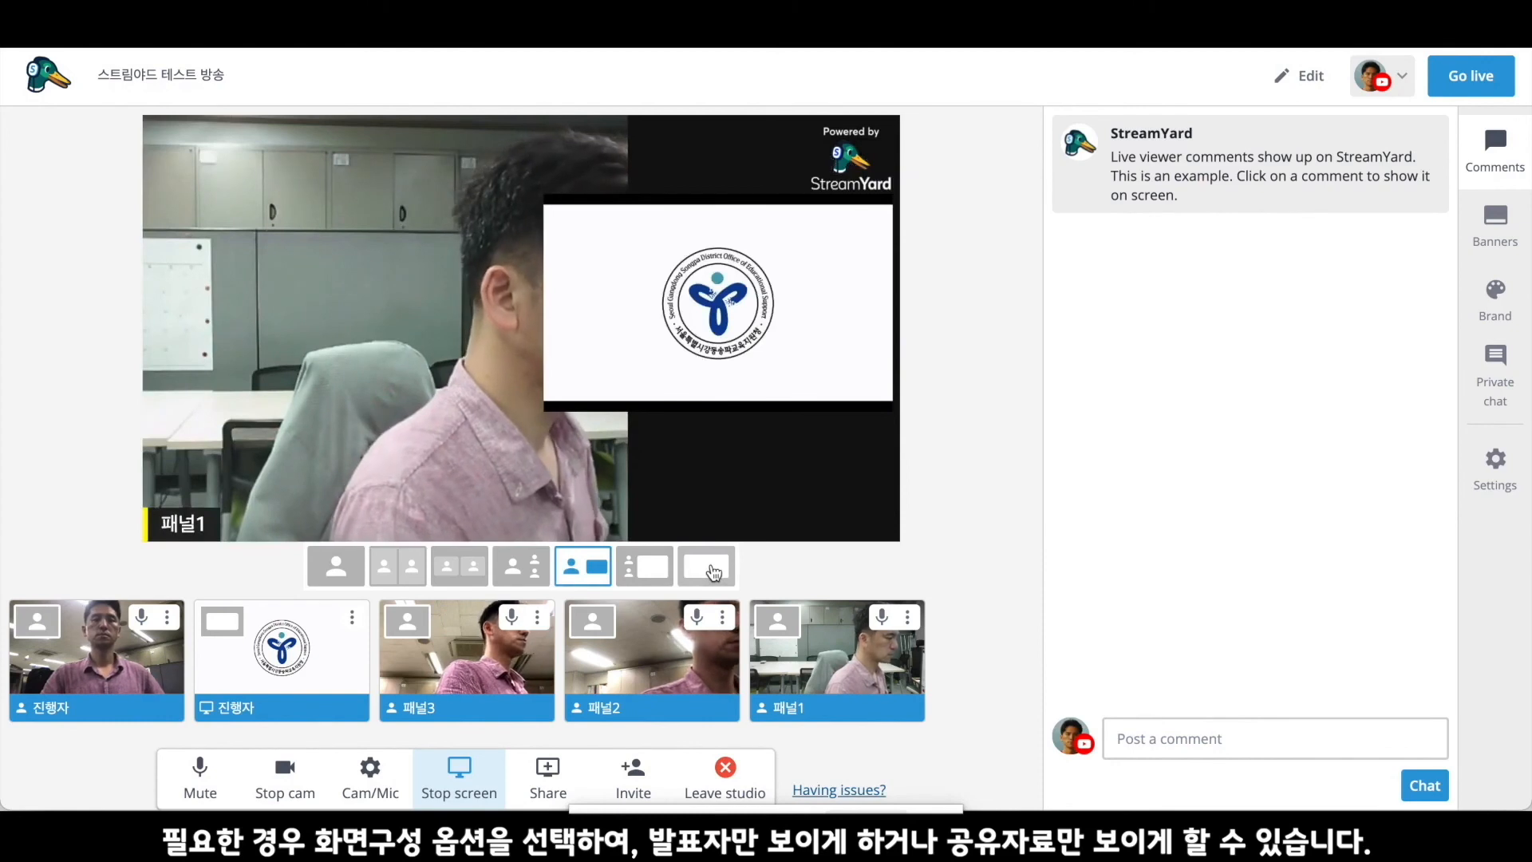
left_click(672, 561)
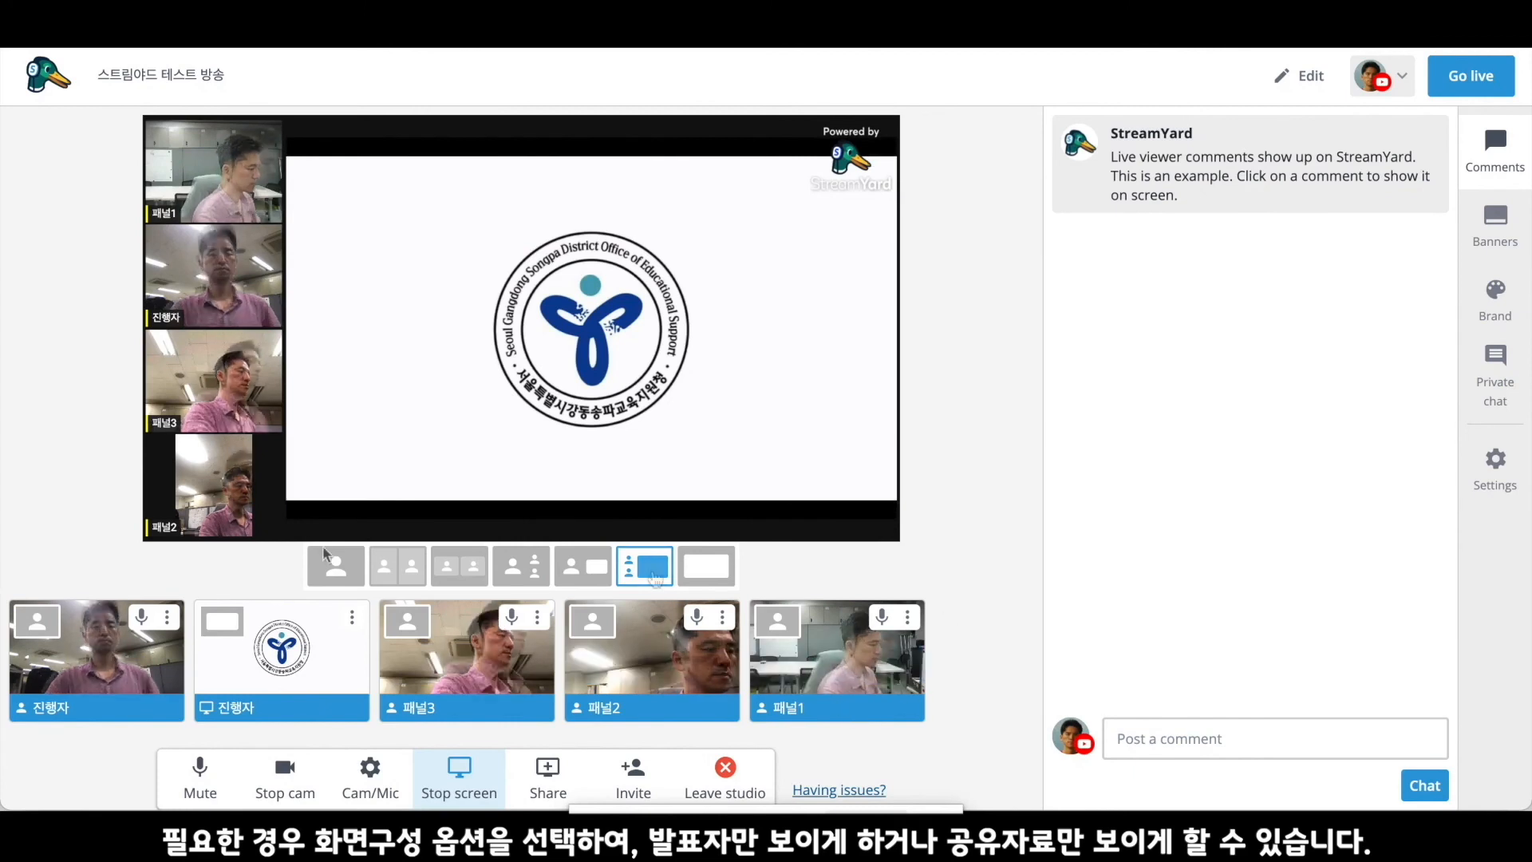
left_click(706, 567)
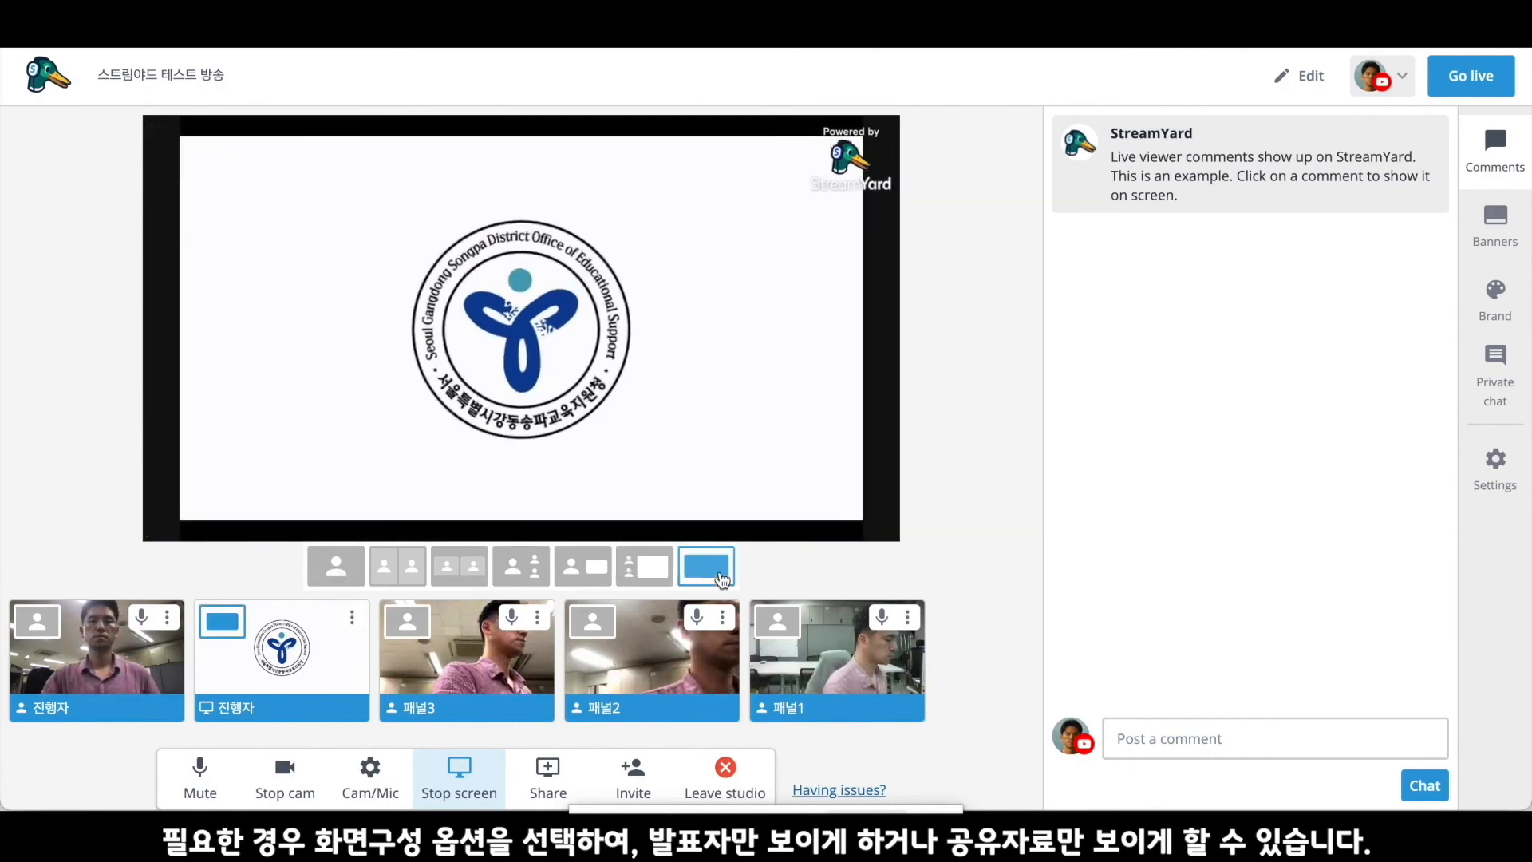
Step: Show and hide the fixed banner "스트림야드 테스트 방송중입니다.", and do the same with the scrolling ticker banner
left_click(1471, 242)
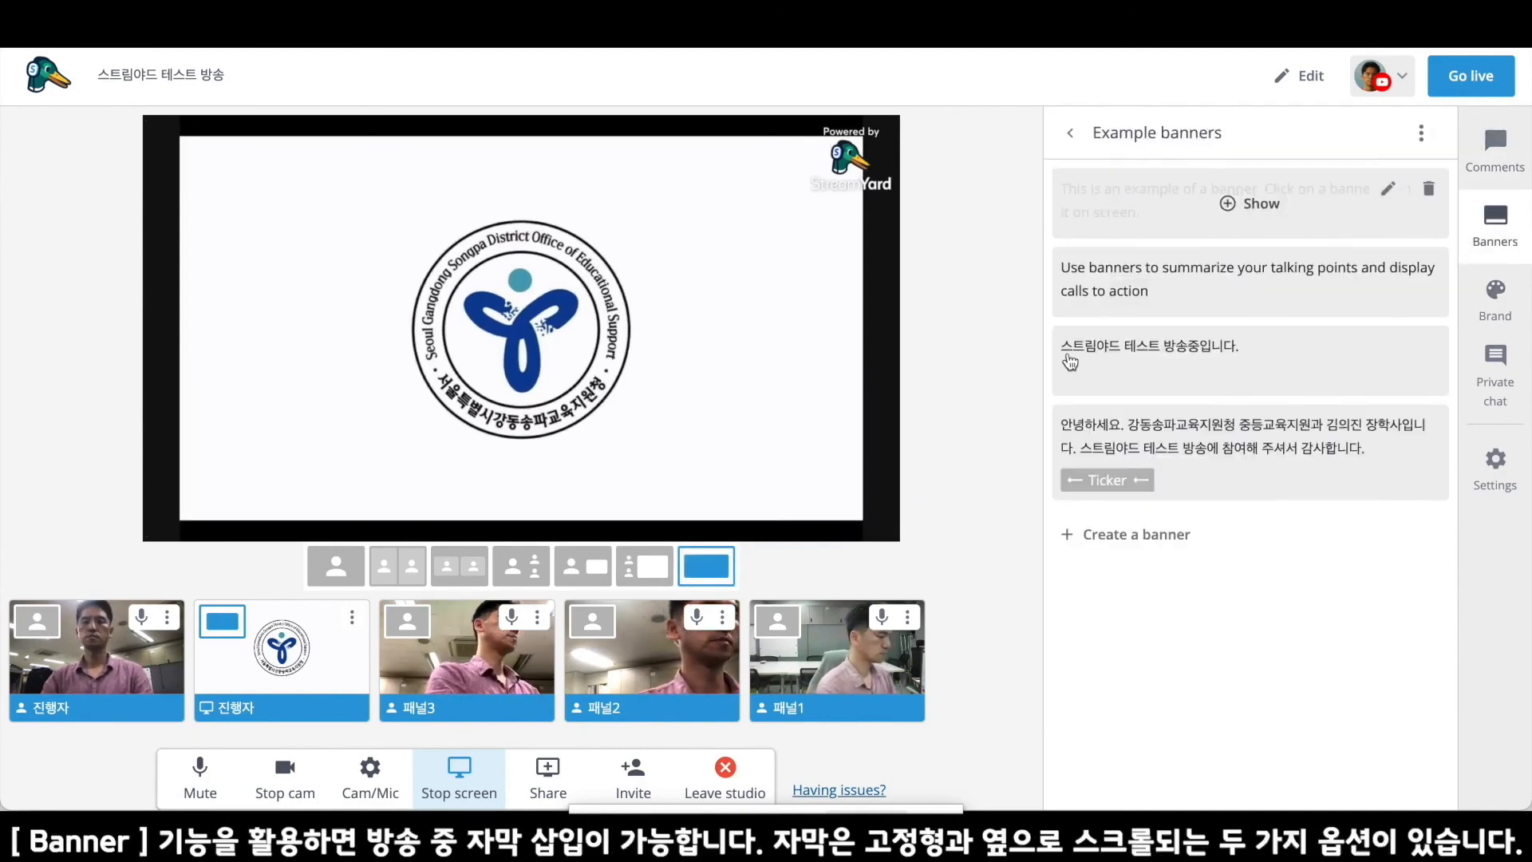
mouse_move(1229, 368)
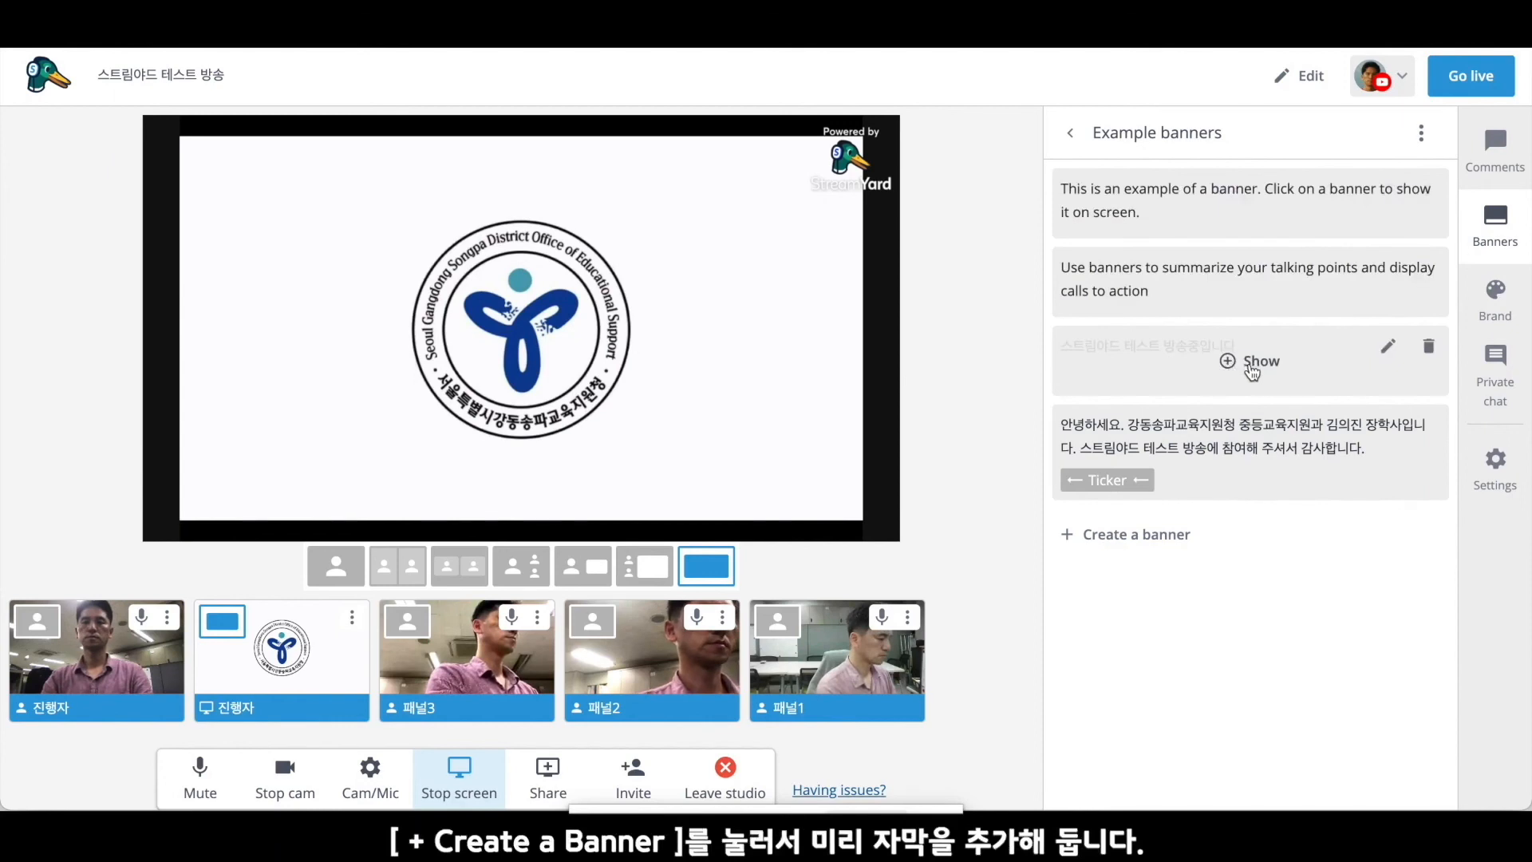
left_click(1251, 363)
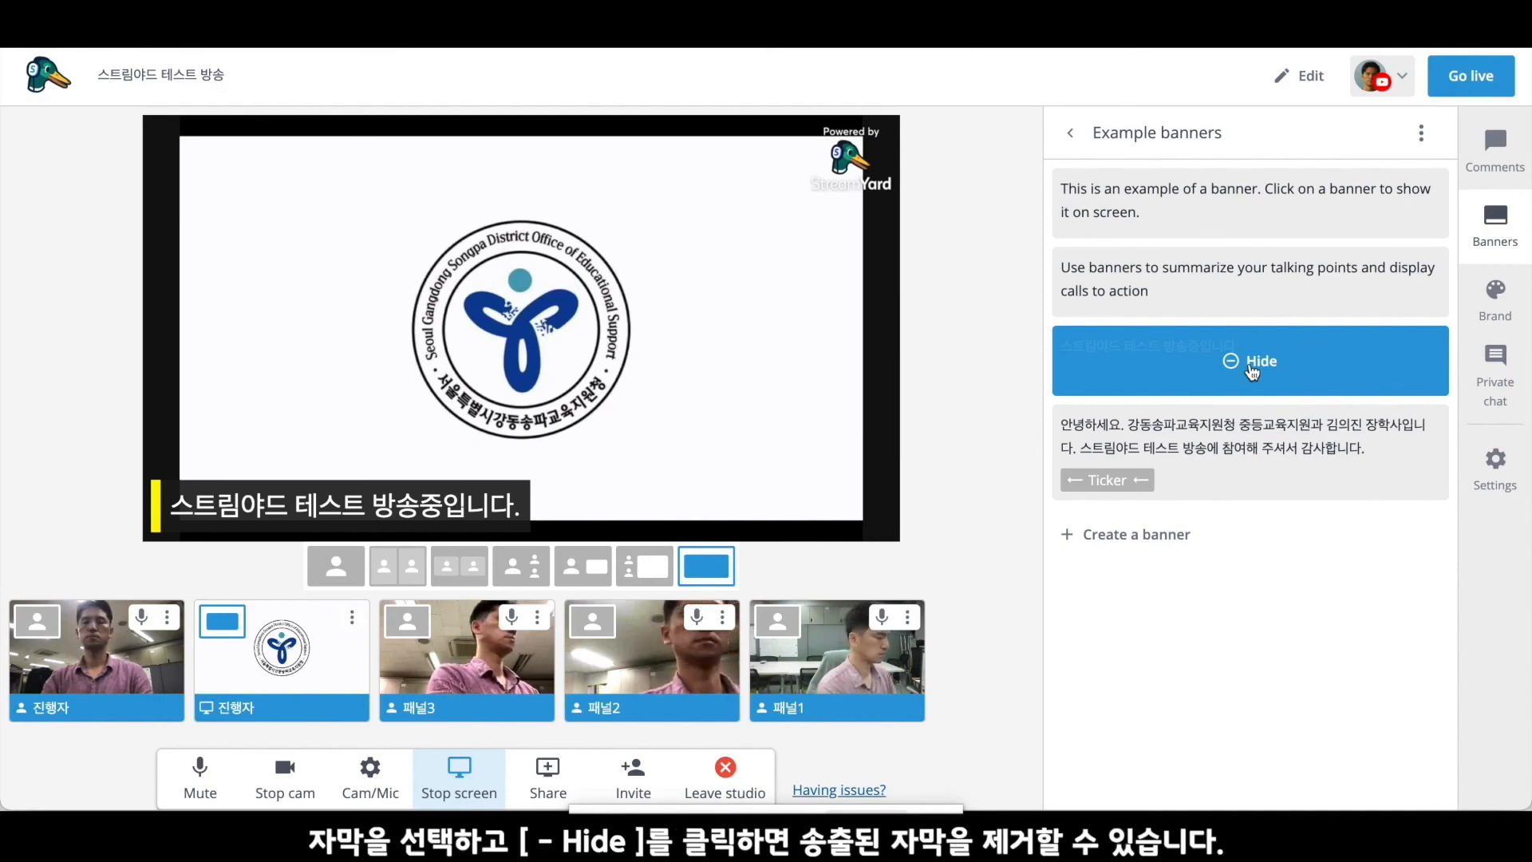
left_click(1251, 363)
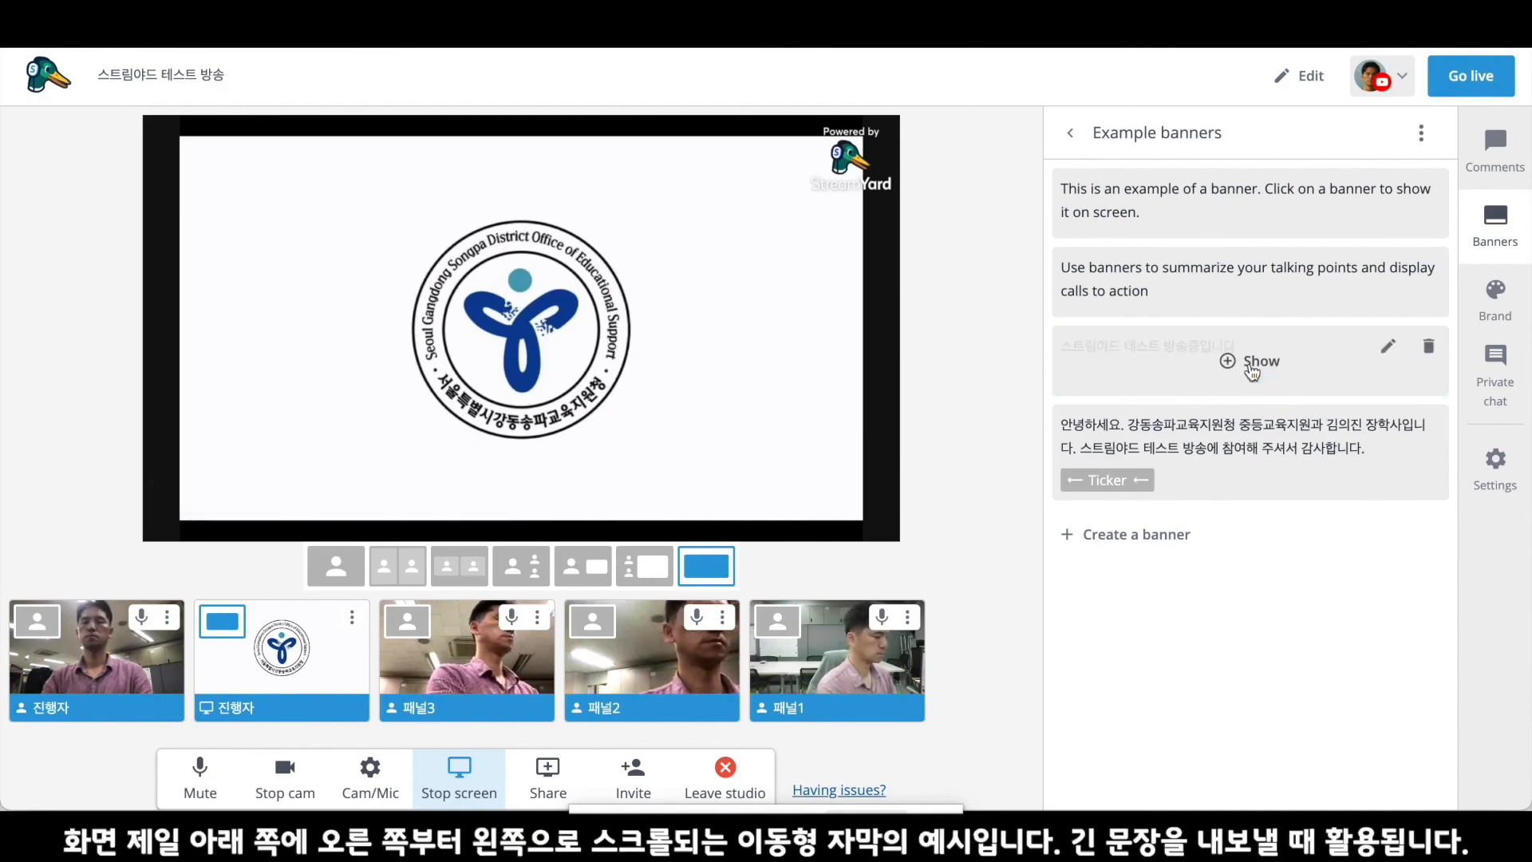
left_click(1240, 459)
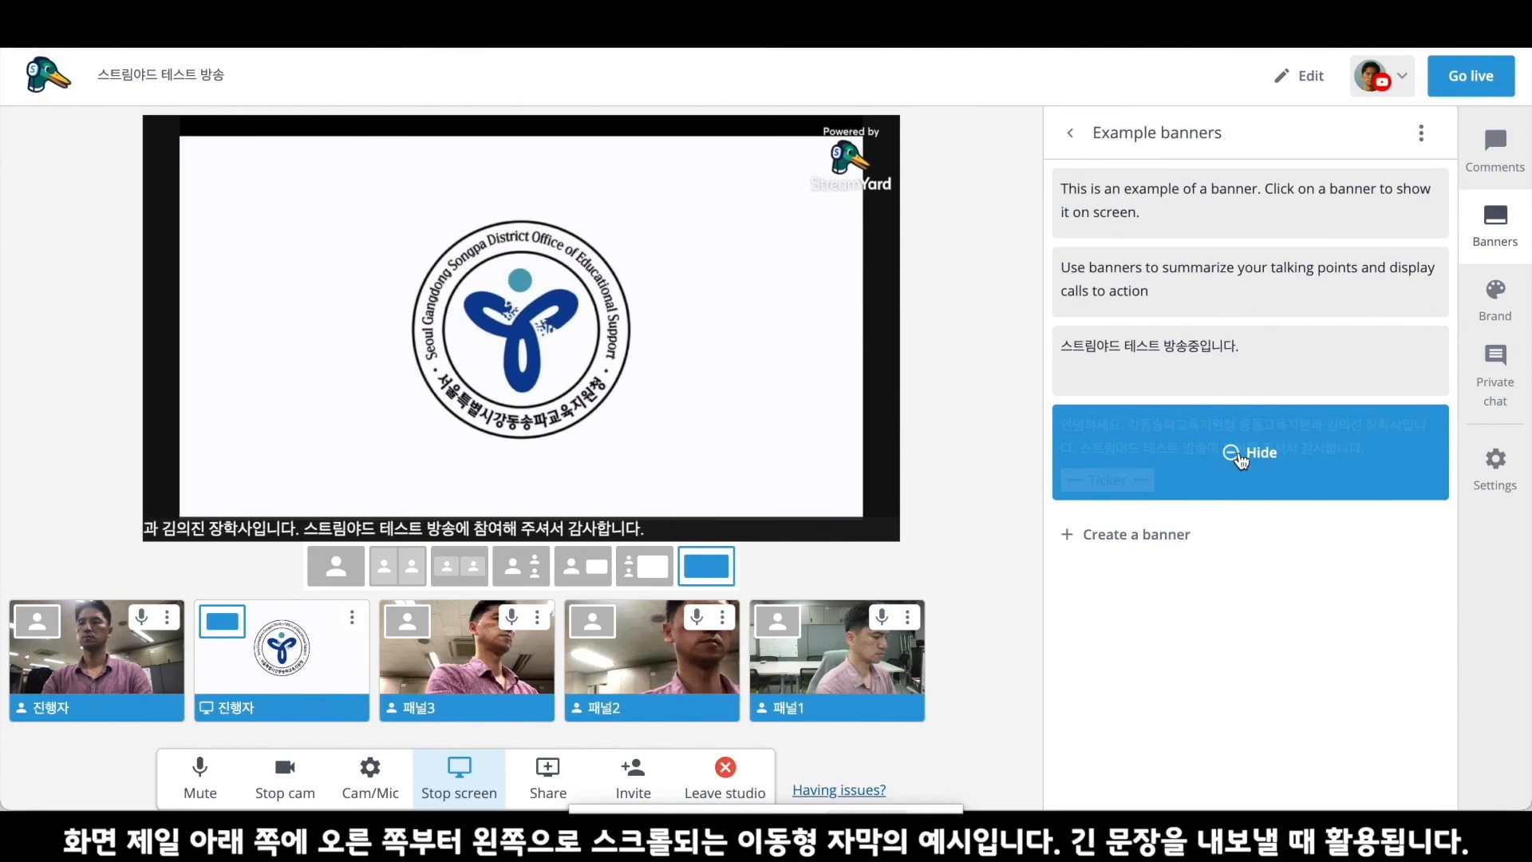
left_click(1241, 458)
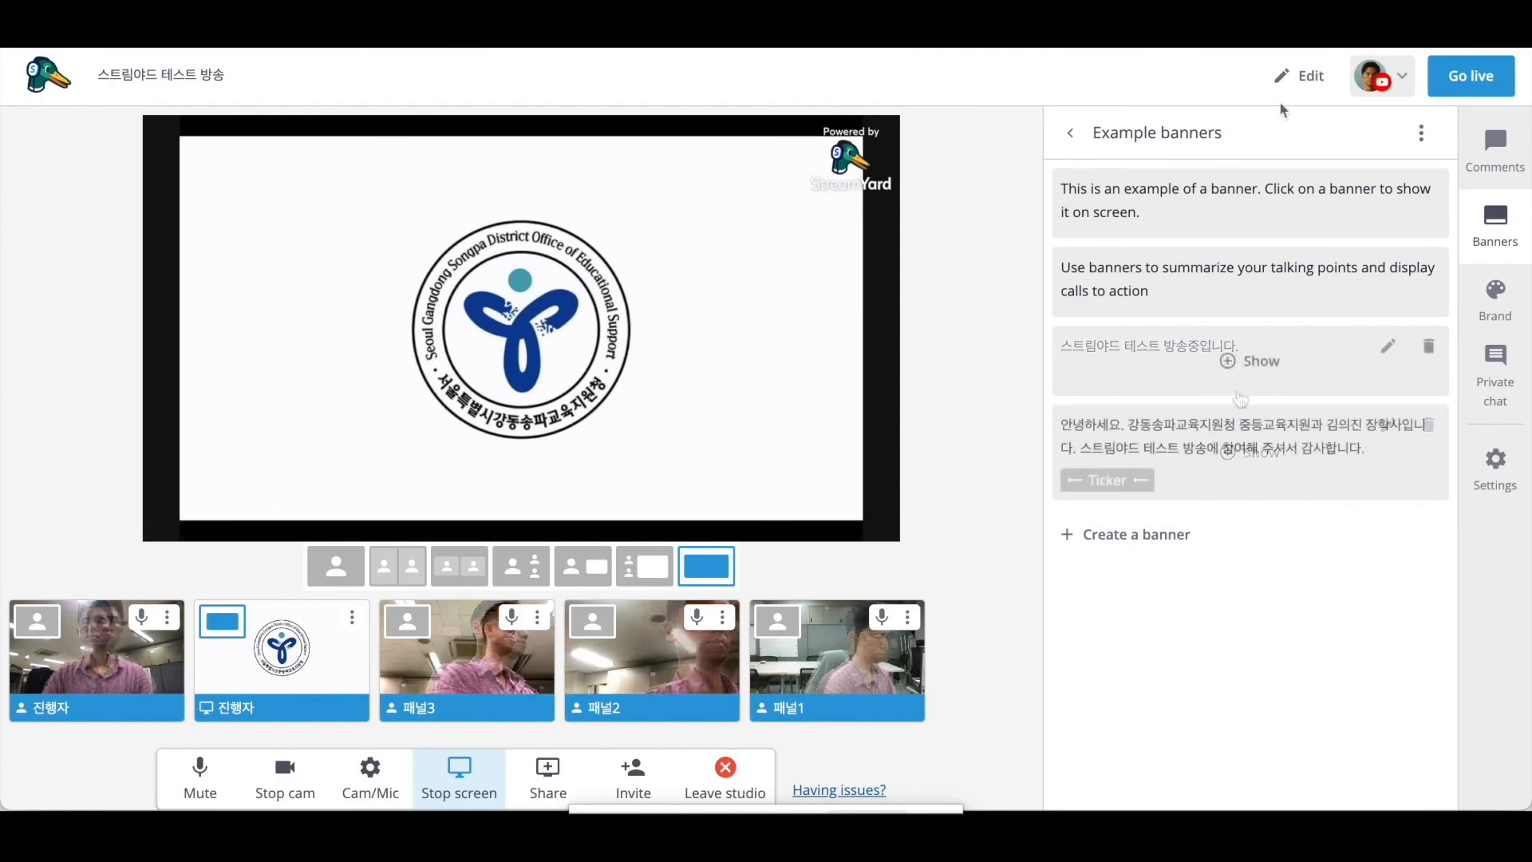
Step: Start the YouTube broadcast by going live and confirming it
left_click(1479, 98)
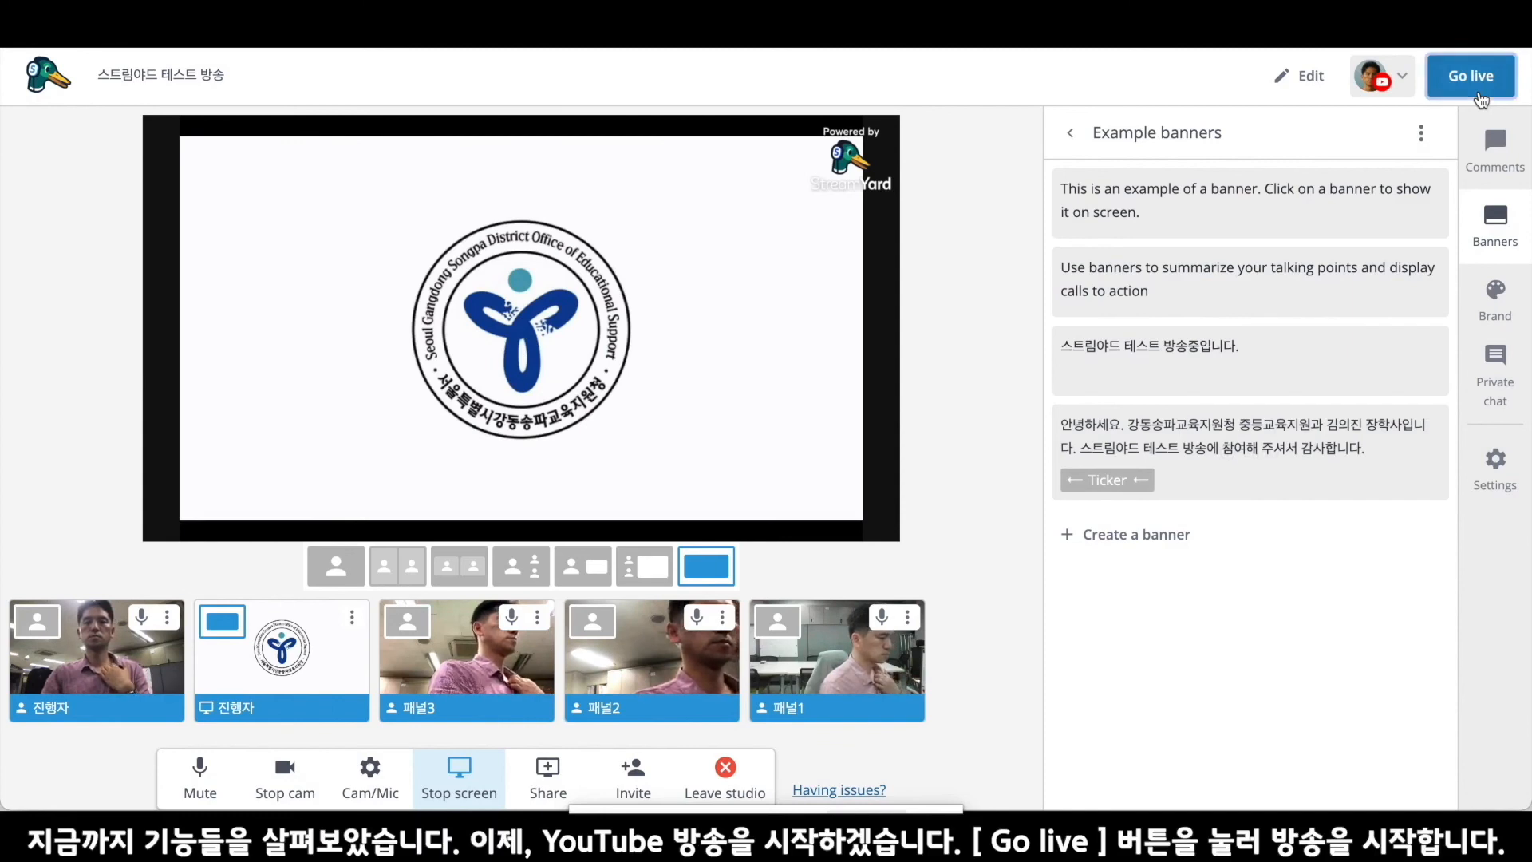
left_click(1480, 192)
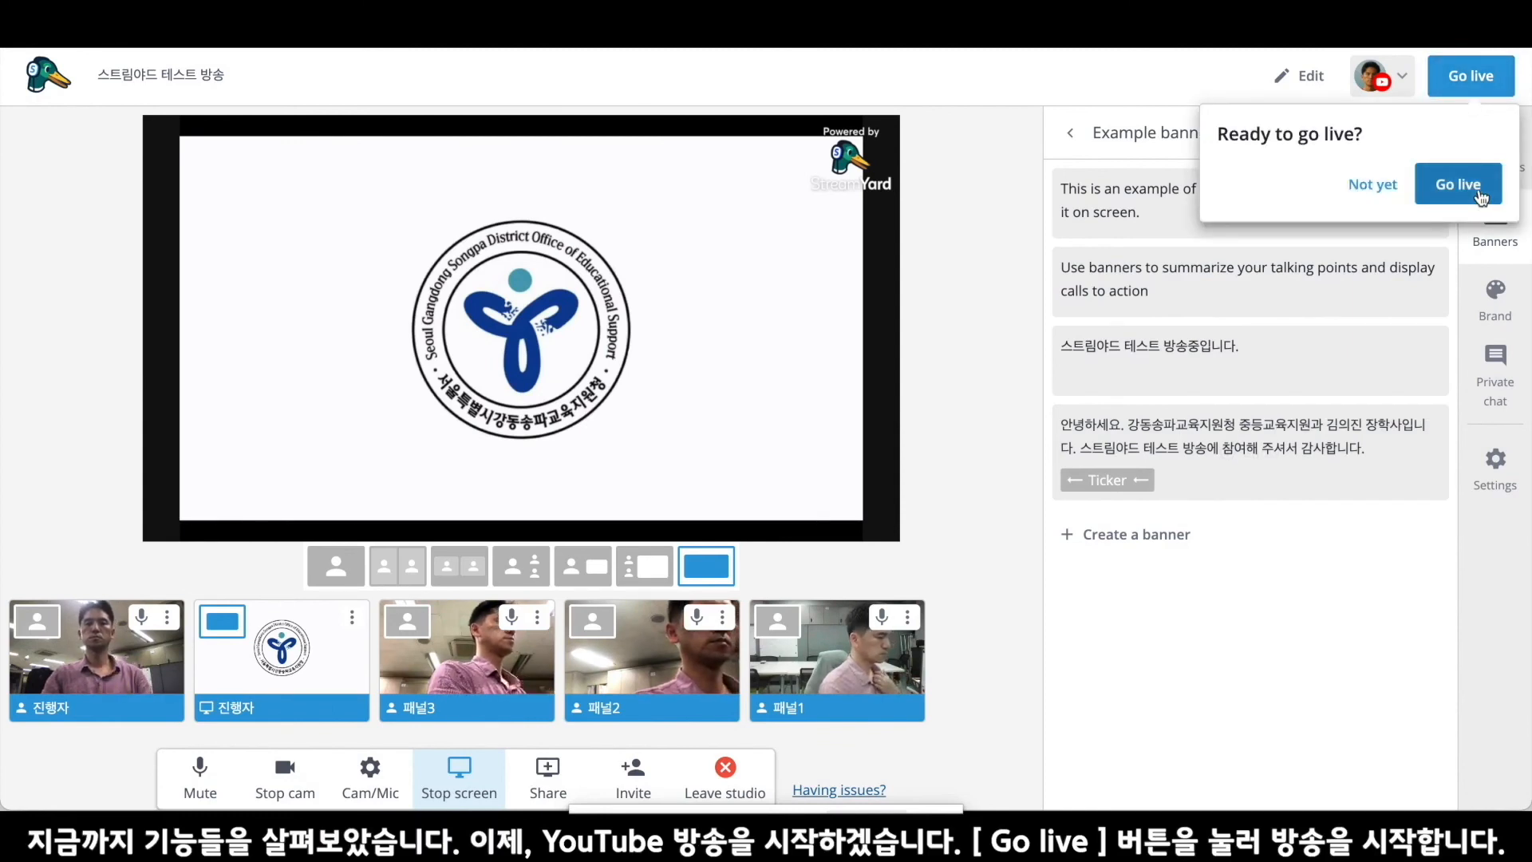
Step: Confirm going live and open the broadcast's page on YouTube
left_click(1480, 194)
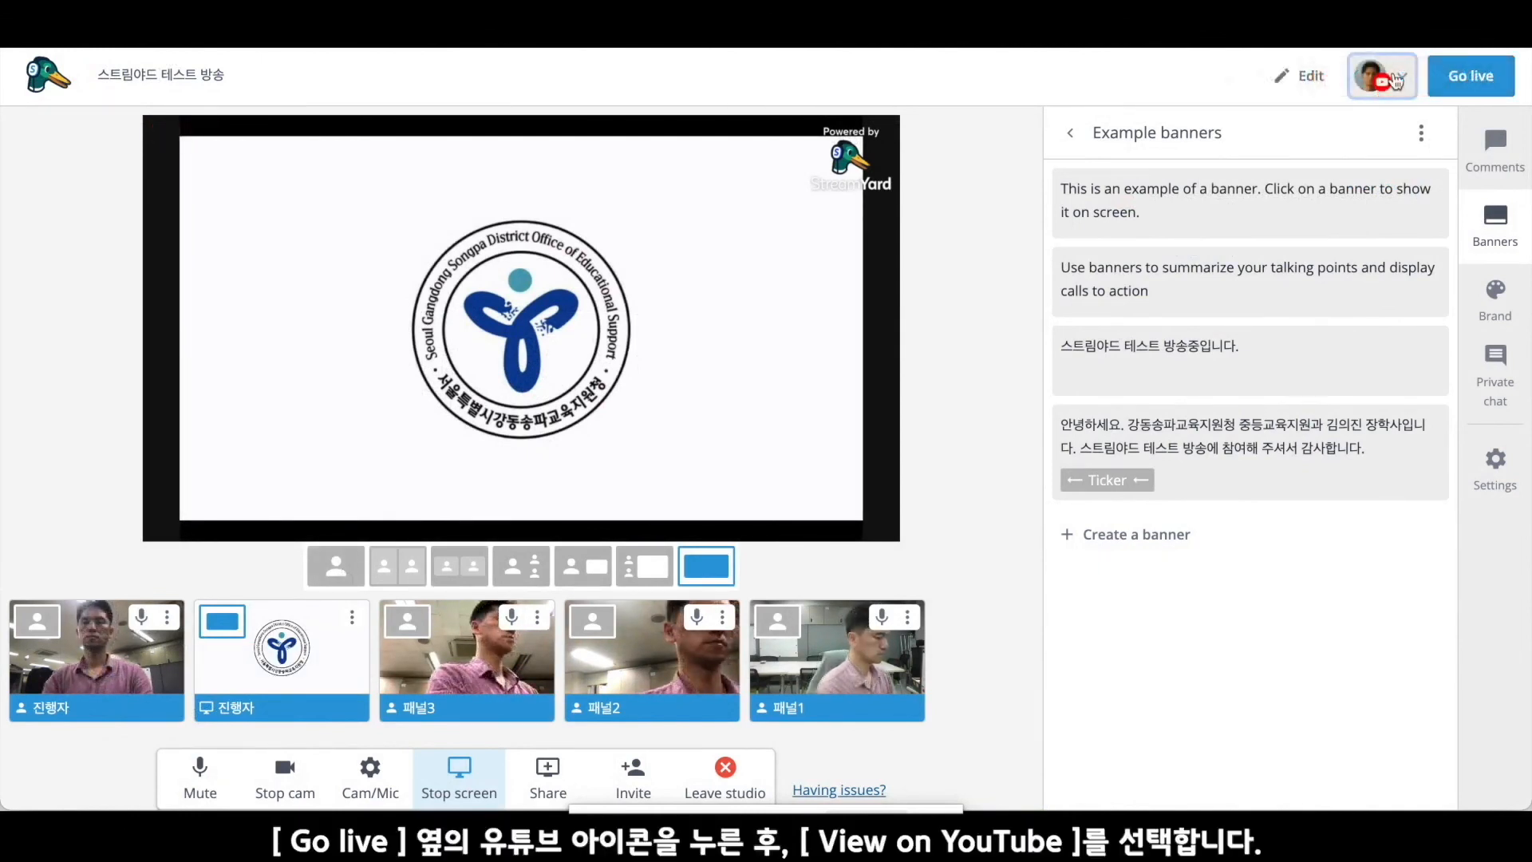
left_click(1386, 79)
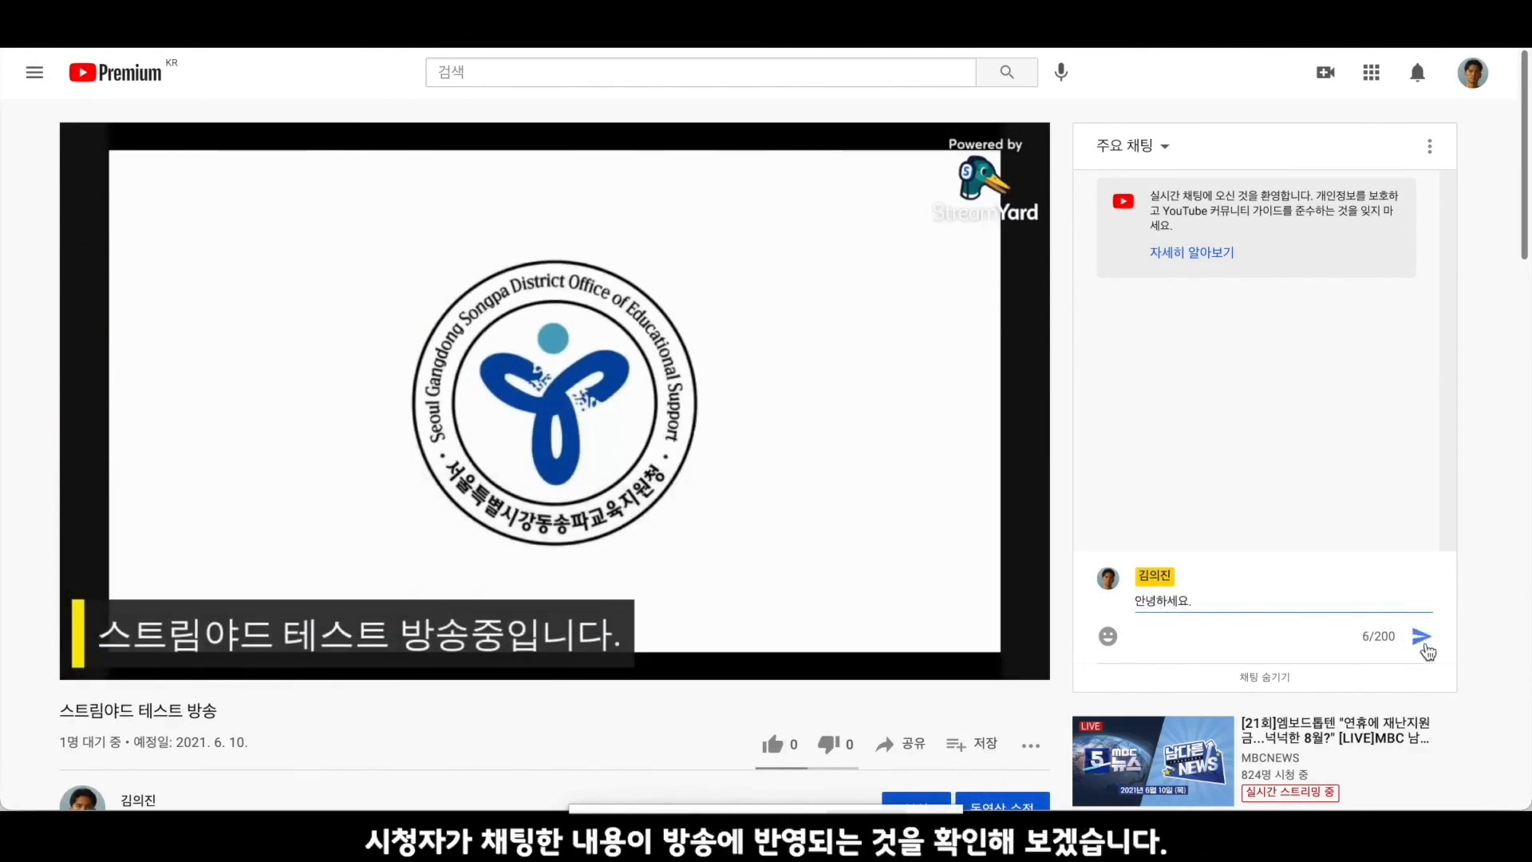
Step: Send the message "안녕하세요." in the YouTube live chat and display that viewer comment on the StreamYard broadcast
left_click(1424, 643)
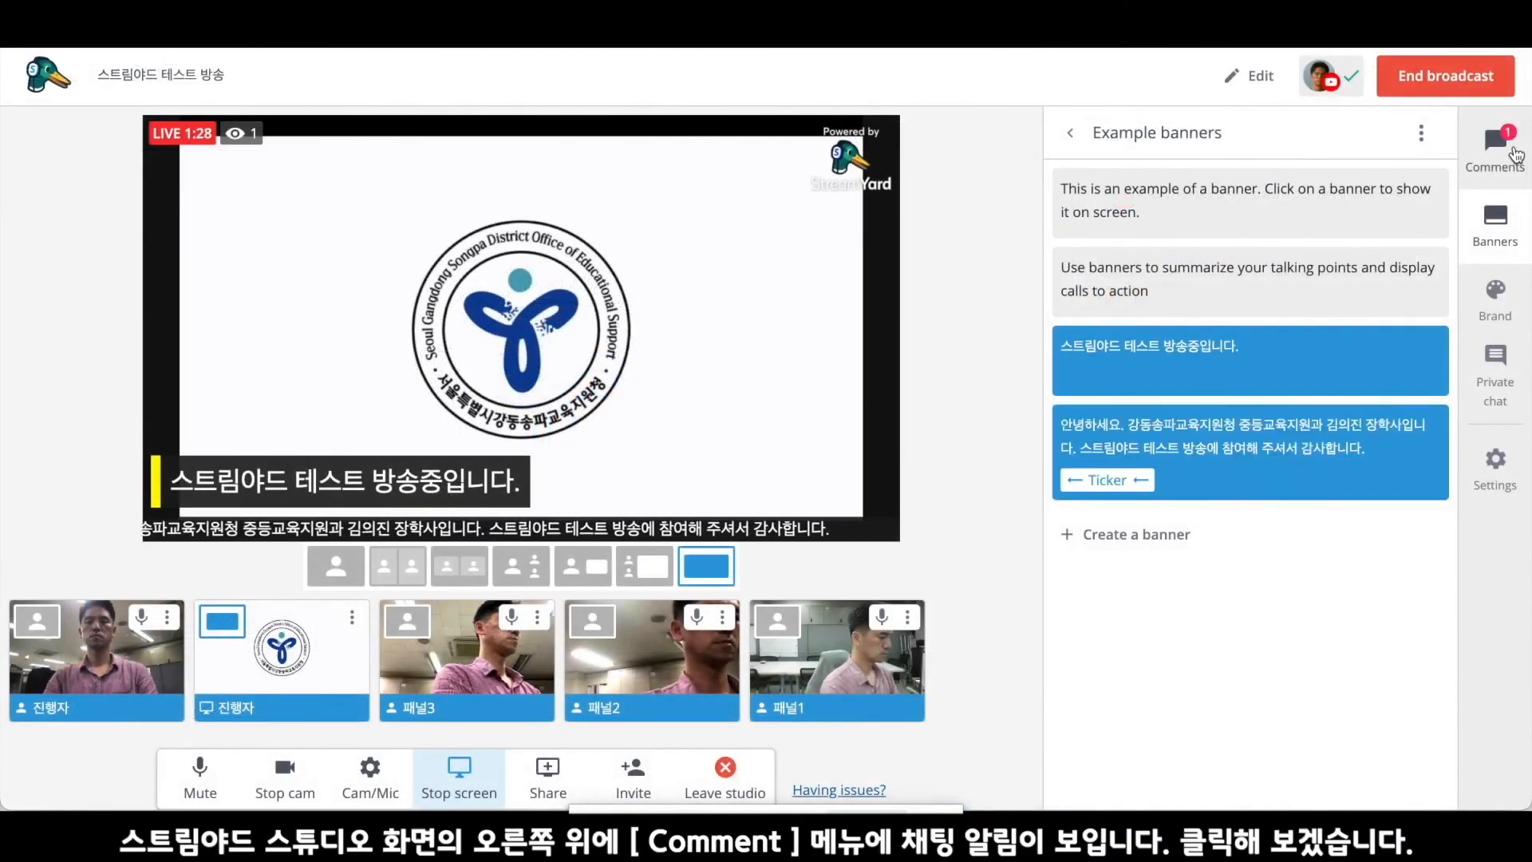
left_click(1514, 154)
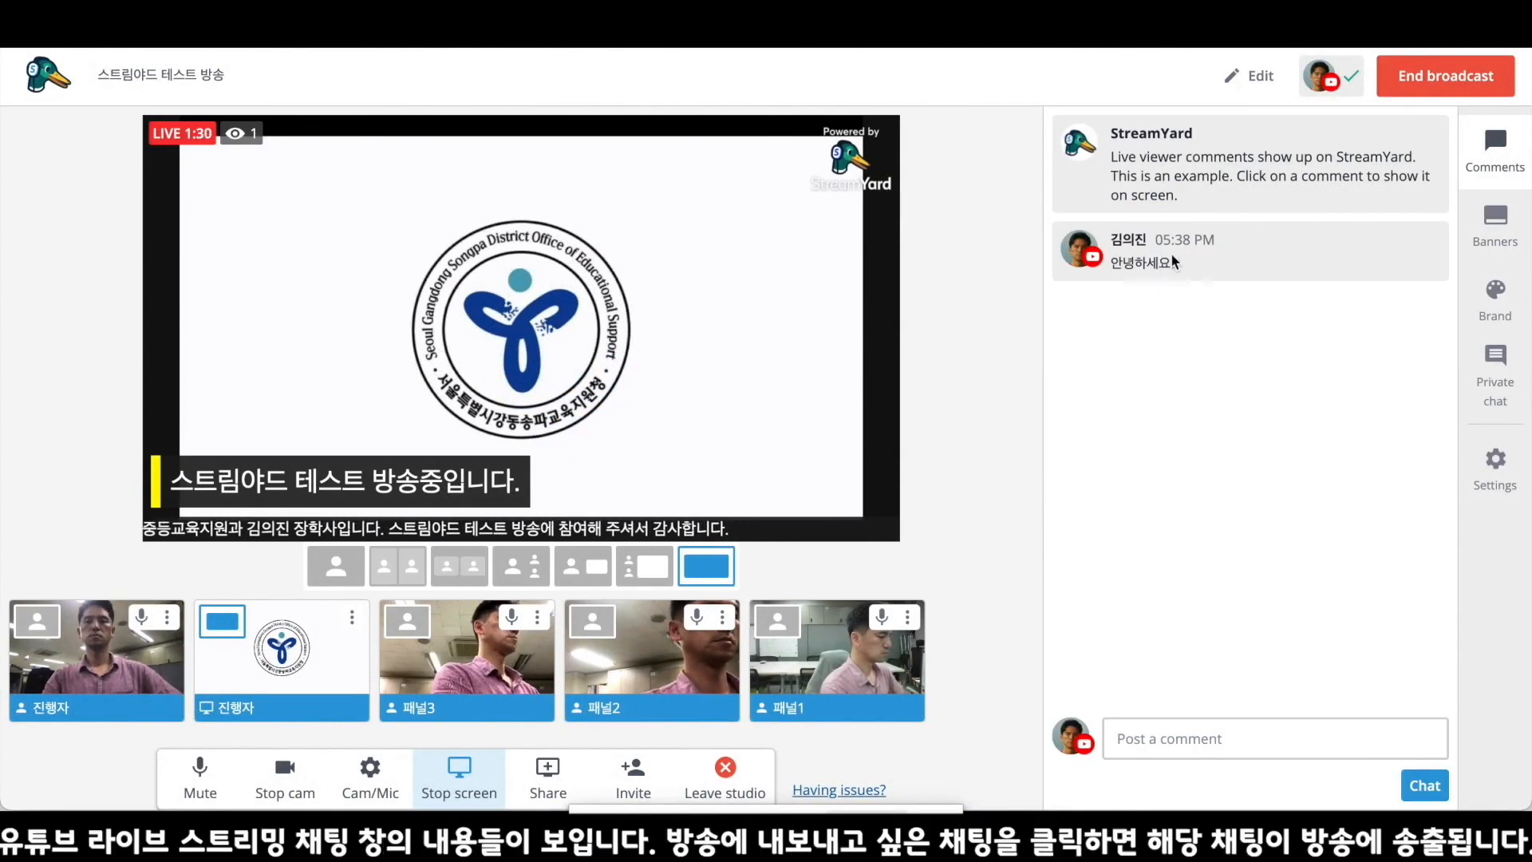
left_click(1129, 262)
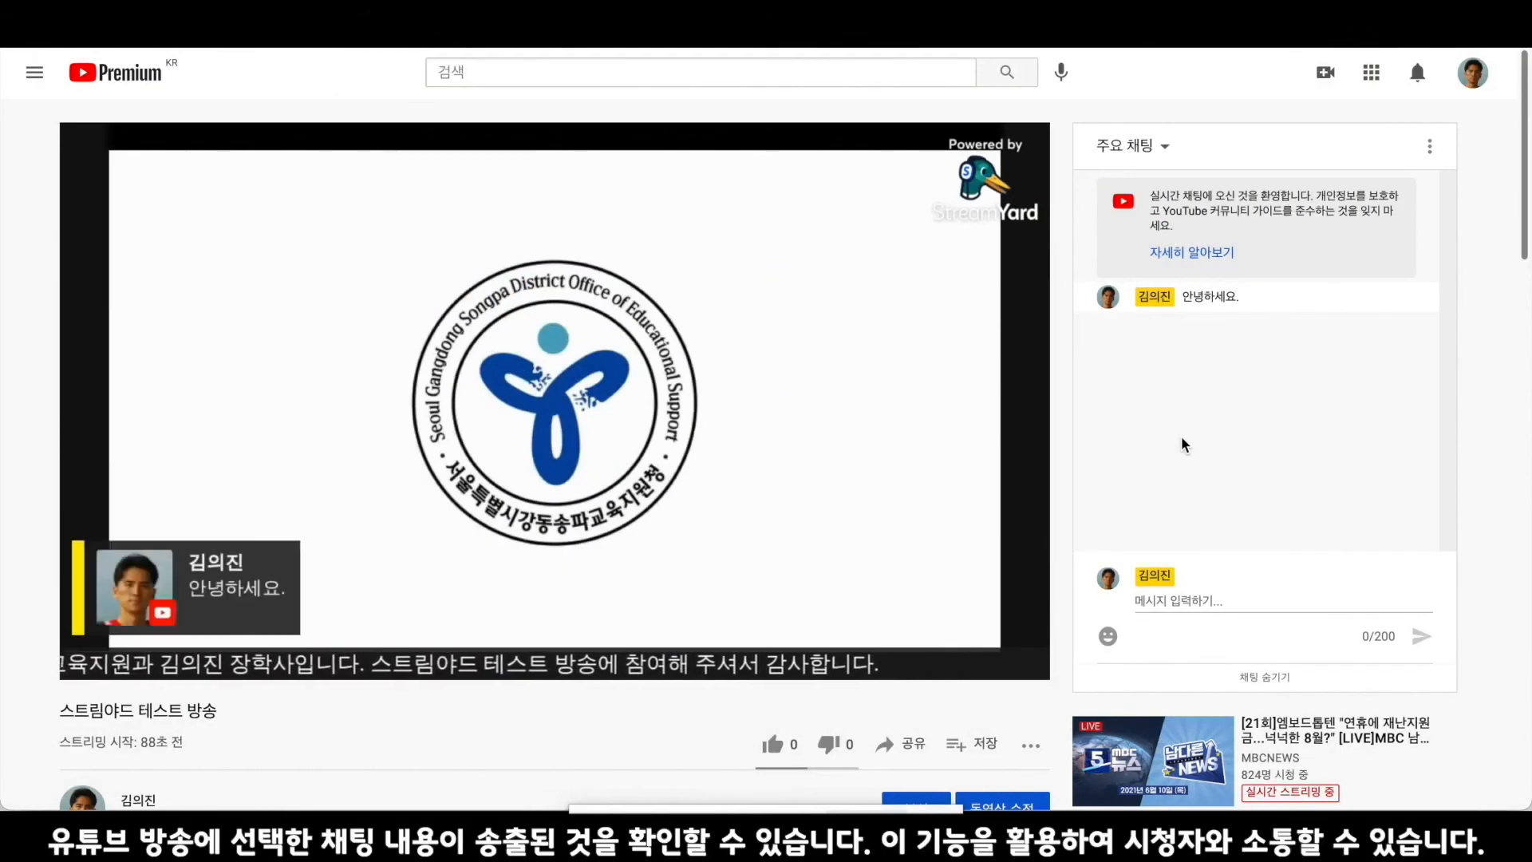
mouse_move(870, 519)
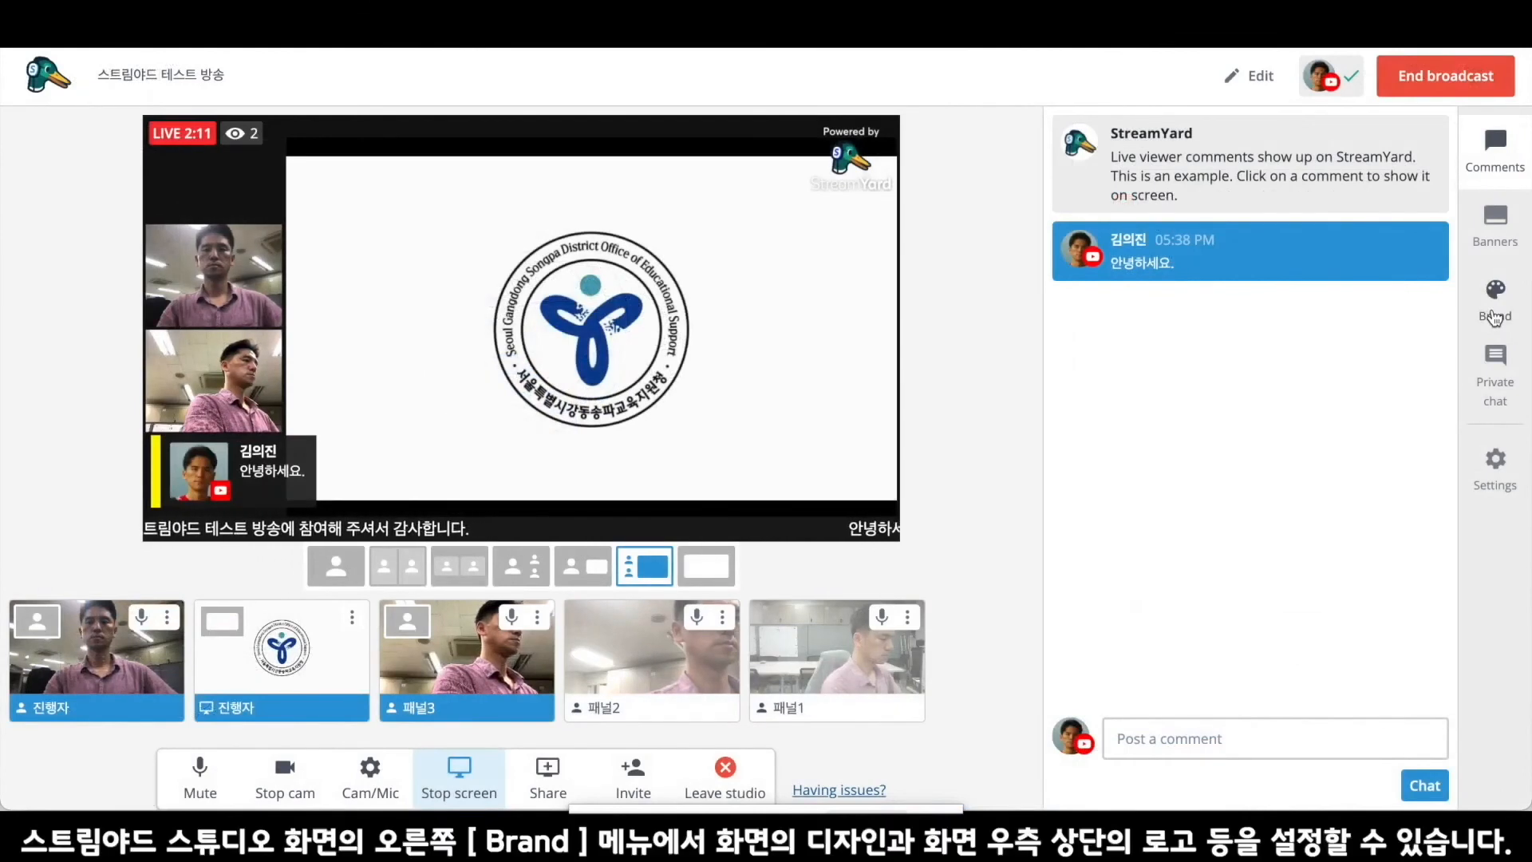
Step: Try to add a custom logo and a custom overlay image to the broadcast's brand settings
left_click(1492, 314)
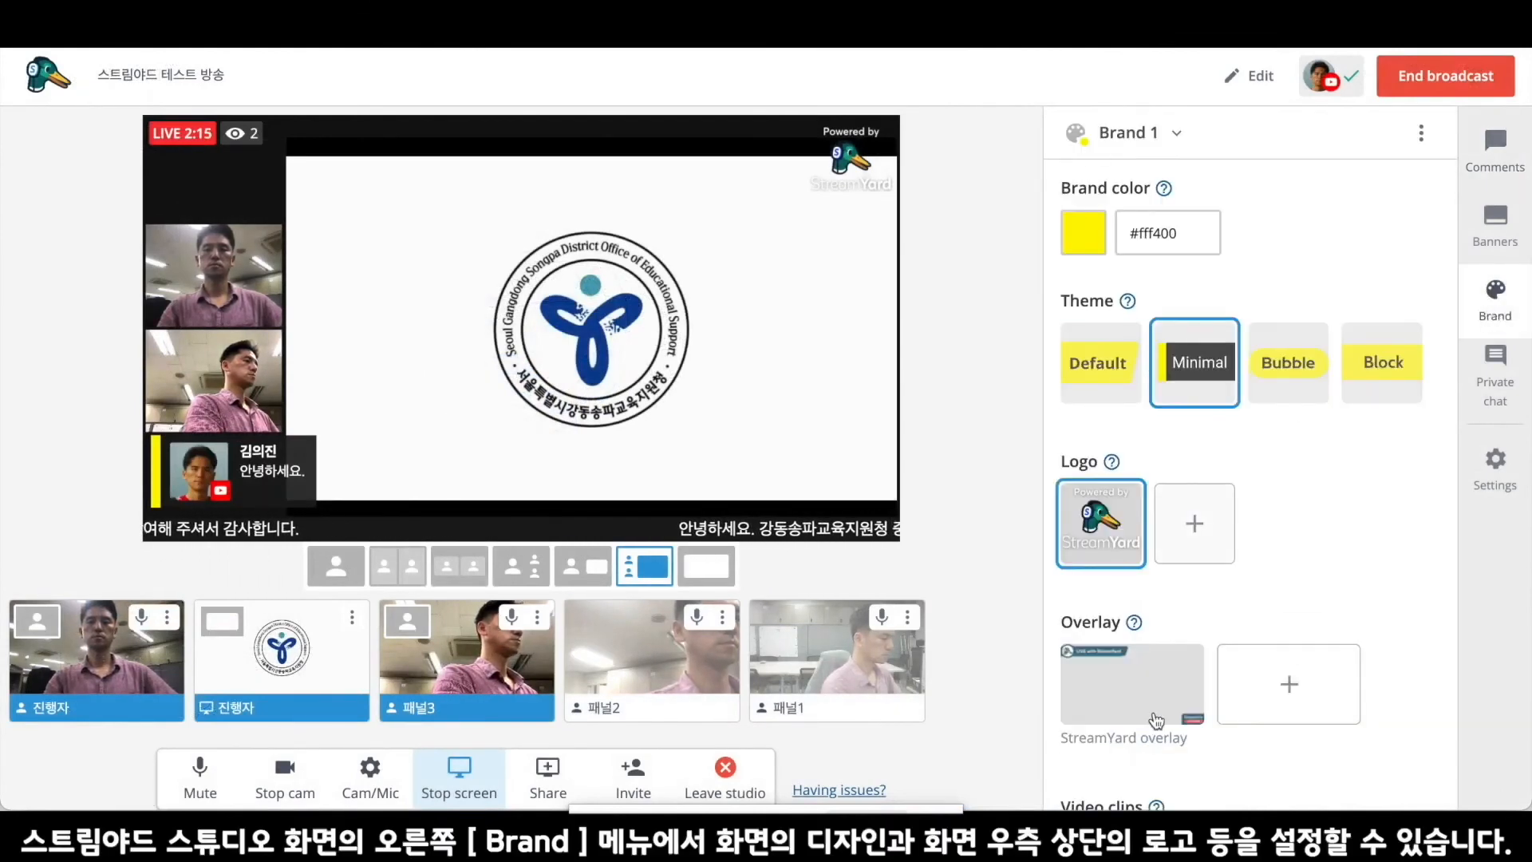
left_click(1194, 537)
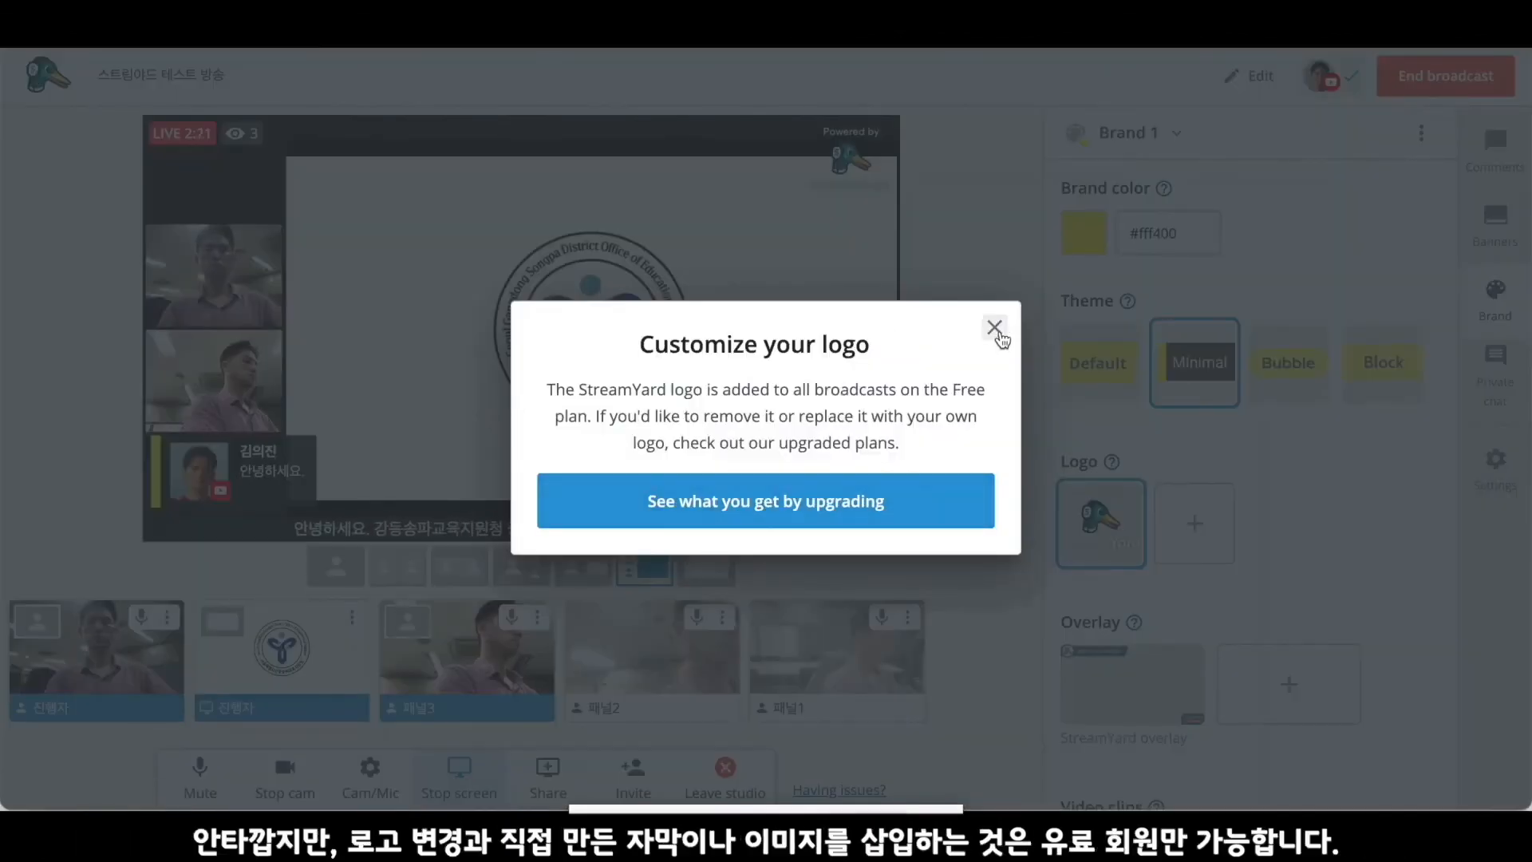
left_click(994, 327)
left_click(1289, 684)
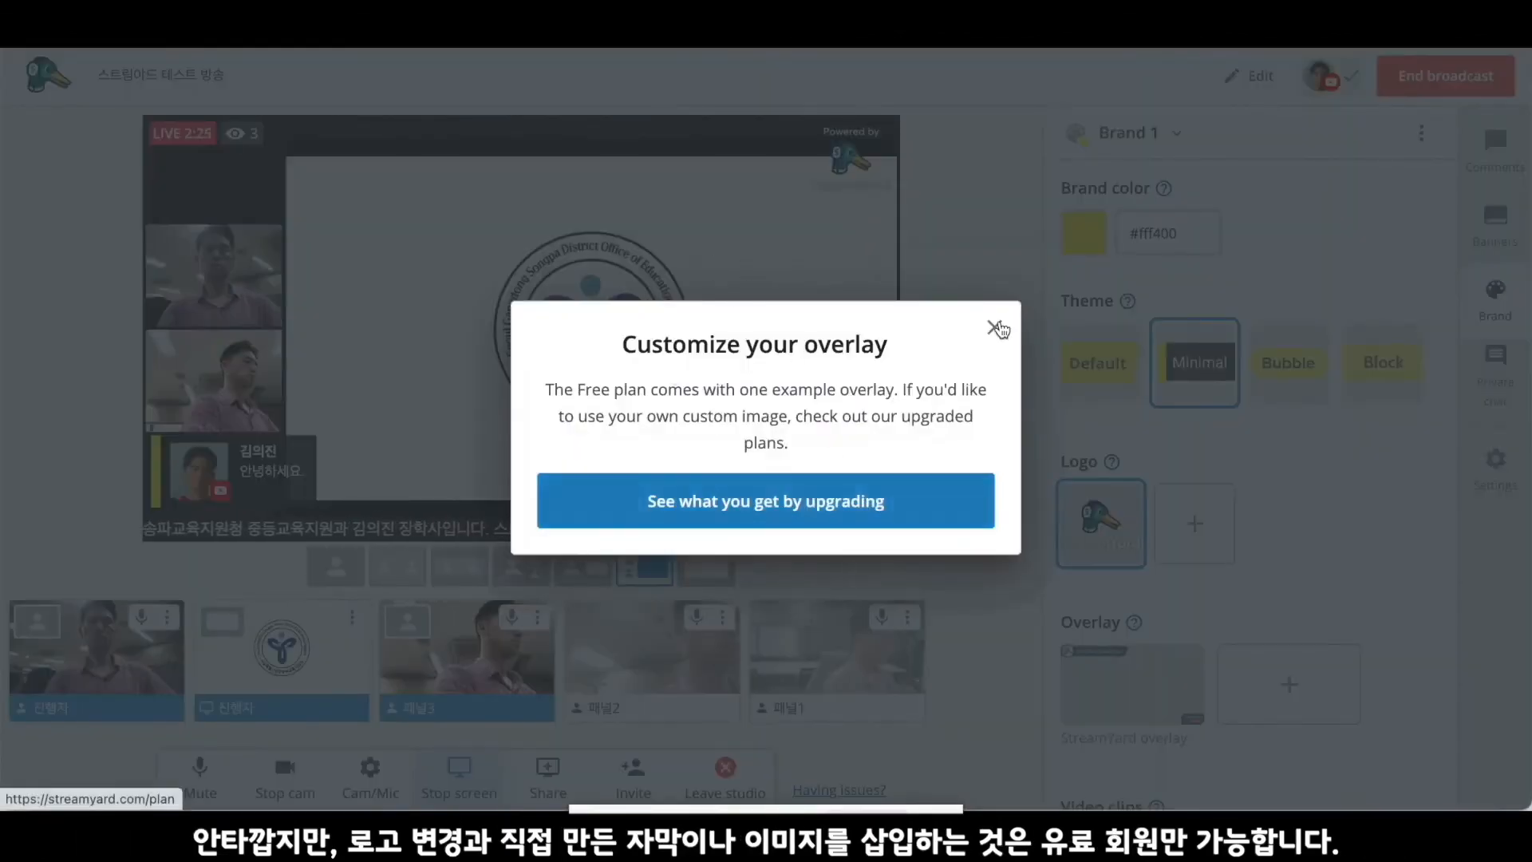
left_click(994, 327)
Step: Change the brand color to the pinkish red #e03363
left_click(1083, 231)
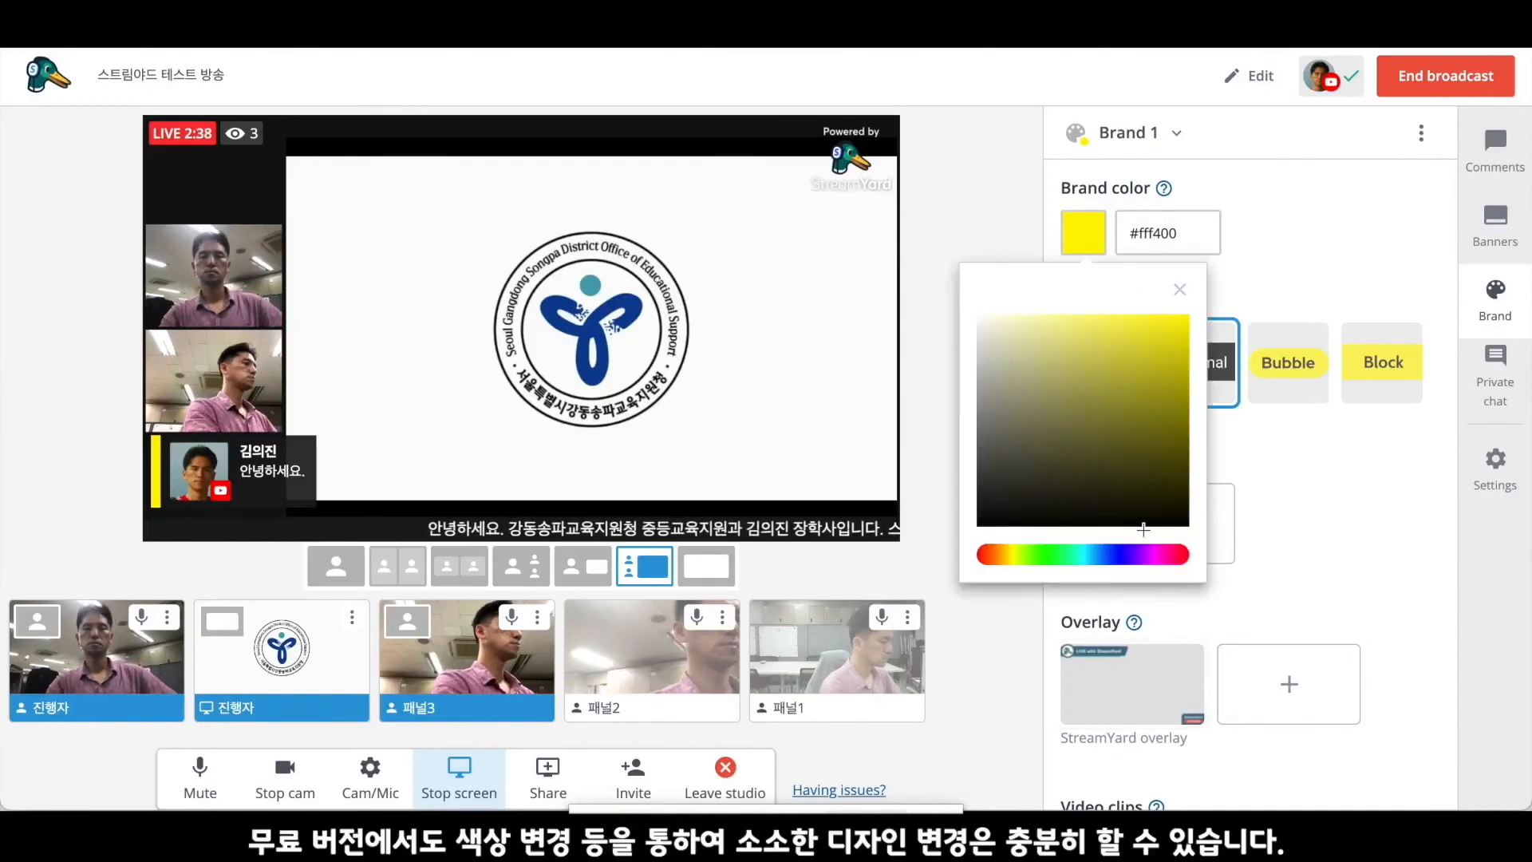
left_click(1179, 556)
left_click(1139, 341)
left_click(1180, 289)
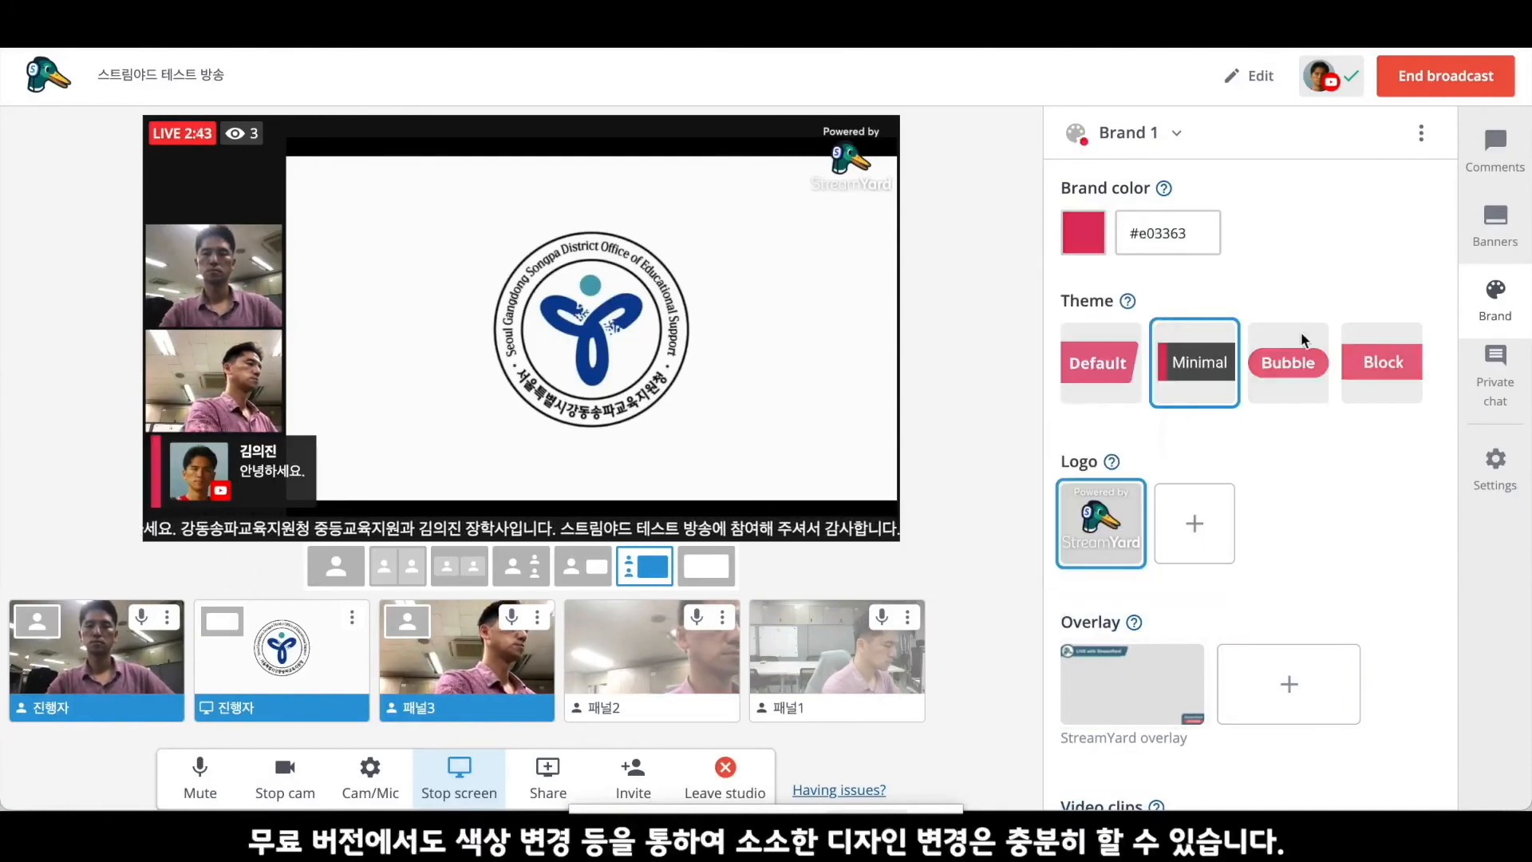
Step: Send the message "안녕하세요." to the broadcast guests in the private chat
left_click(1508, 380)
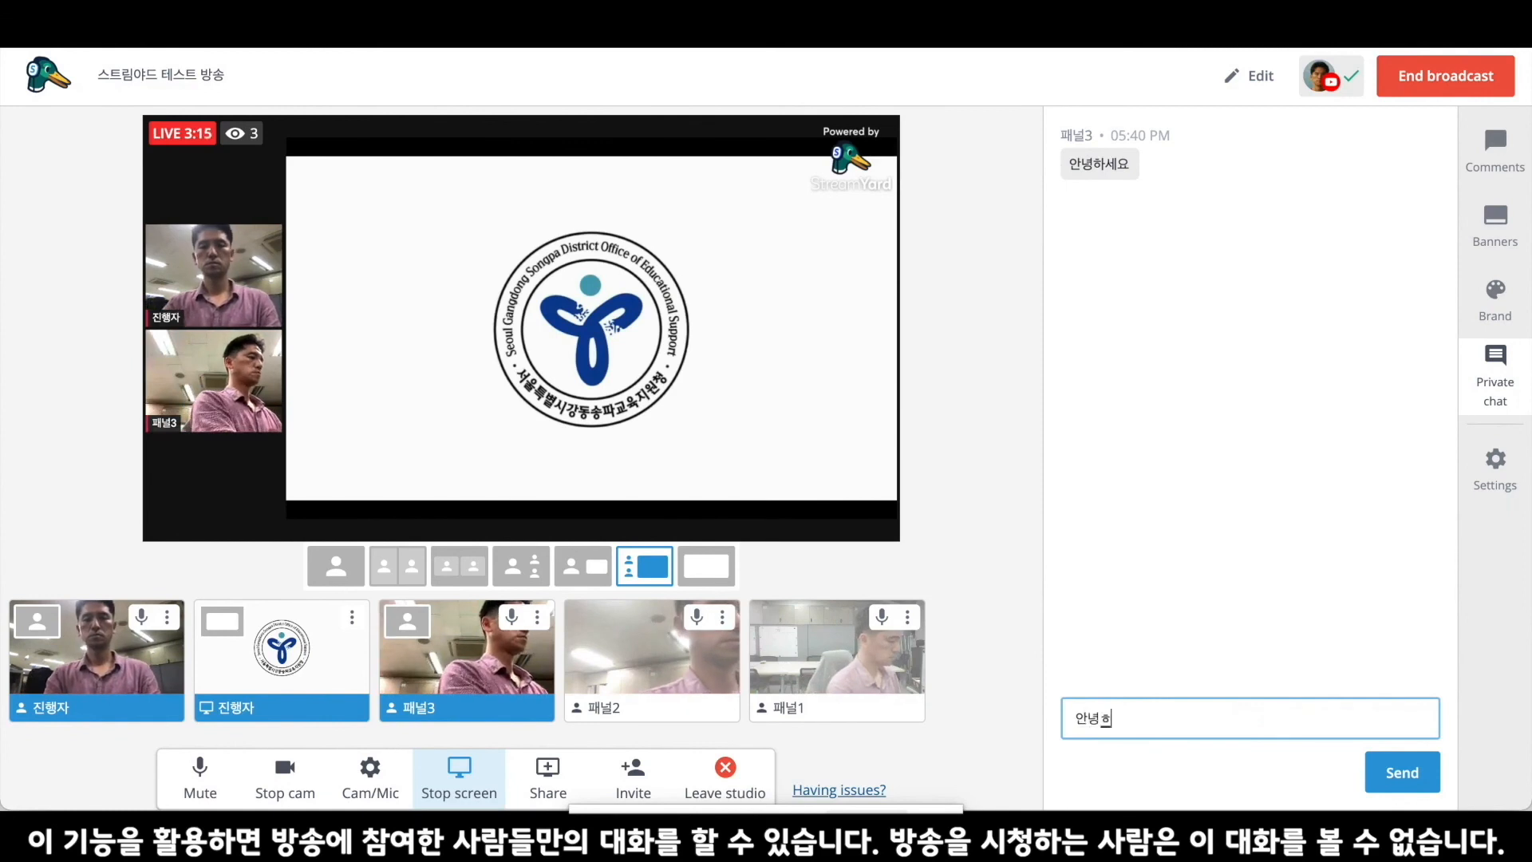
type("요.")
key("Return")
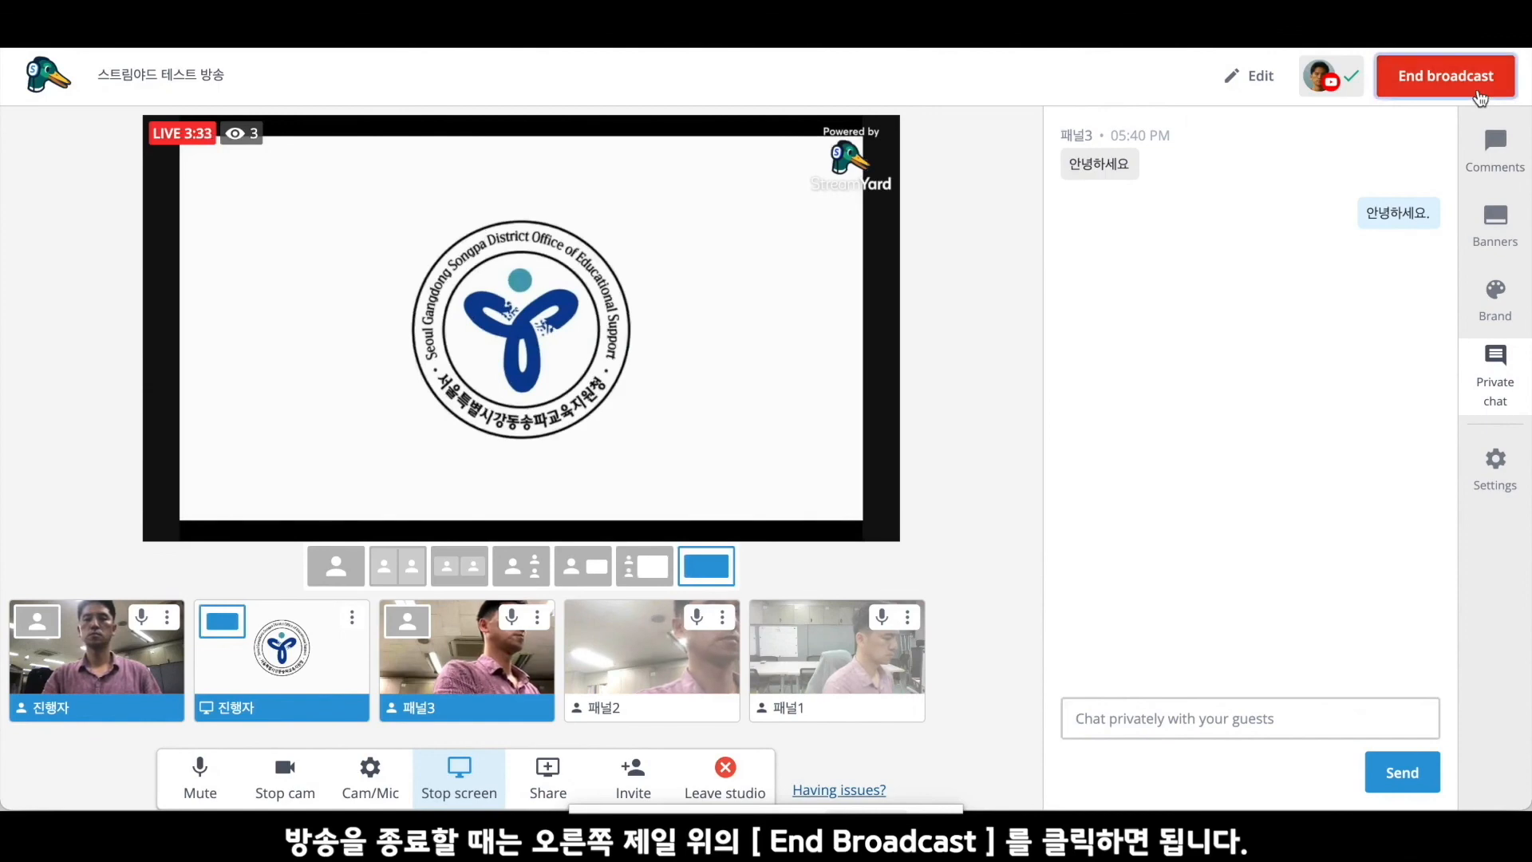
Step: End the broadcast and rate how it went as Good
left_click(1477, 88)
left_click(1428, 181)
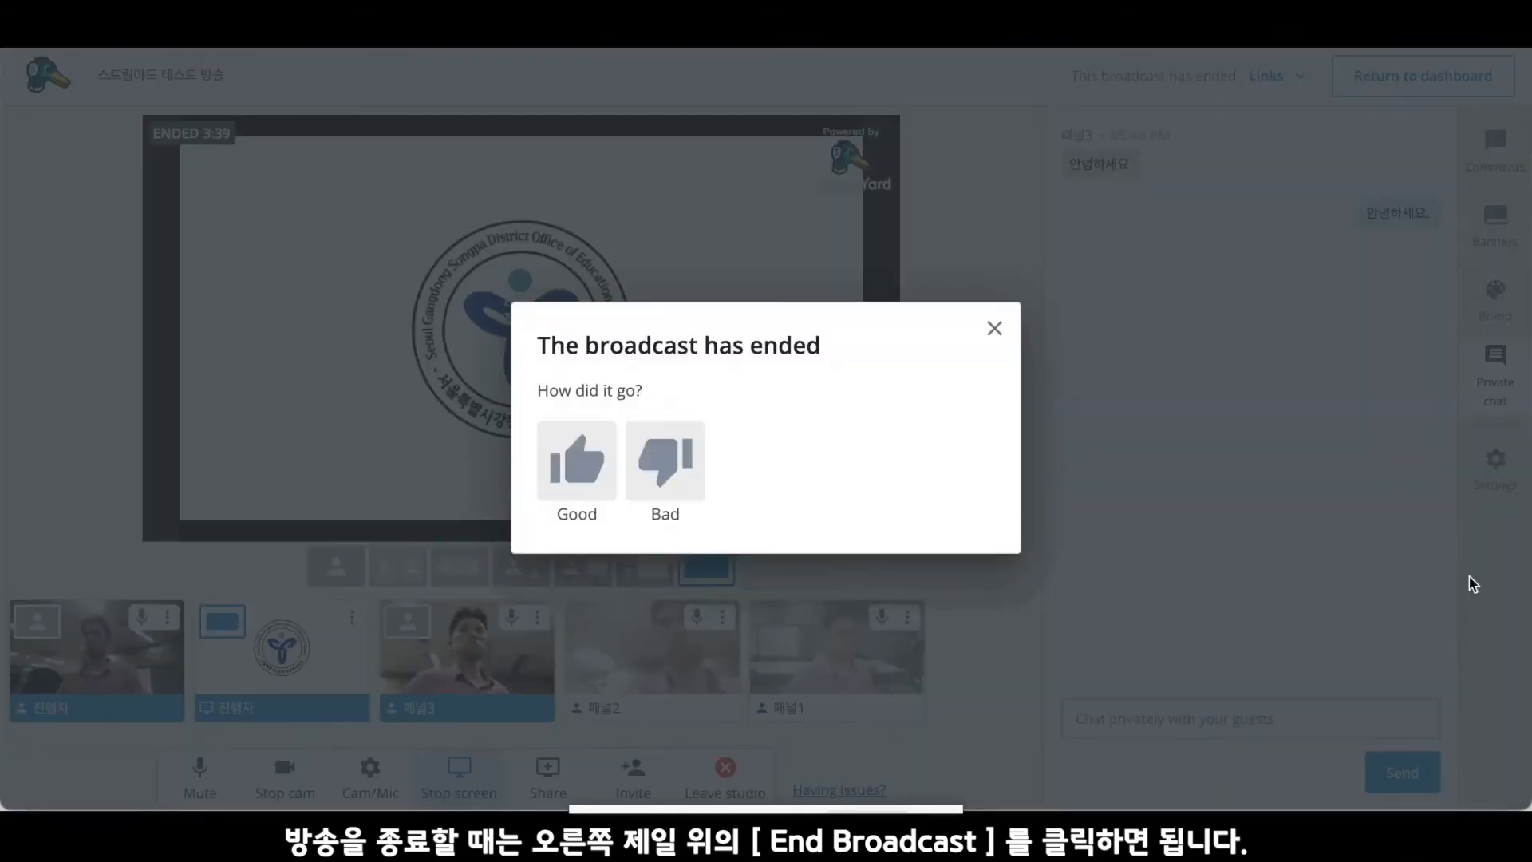
left_click(580, 492)
left_click(931, 524)
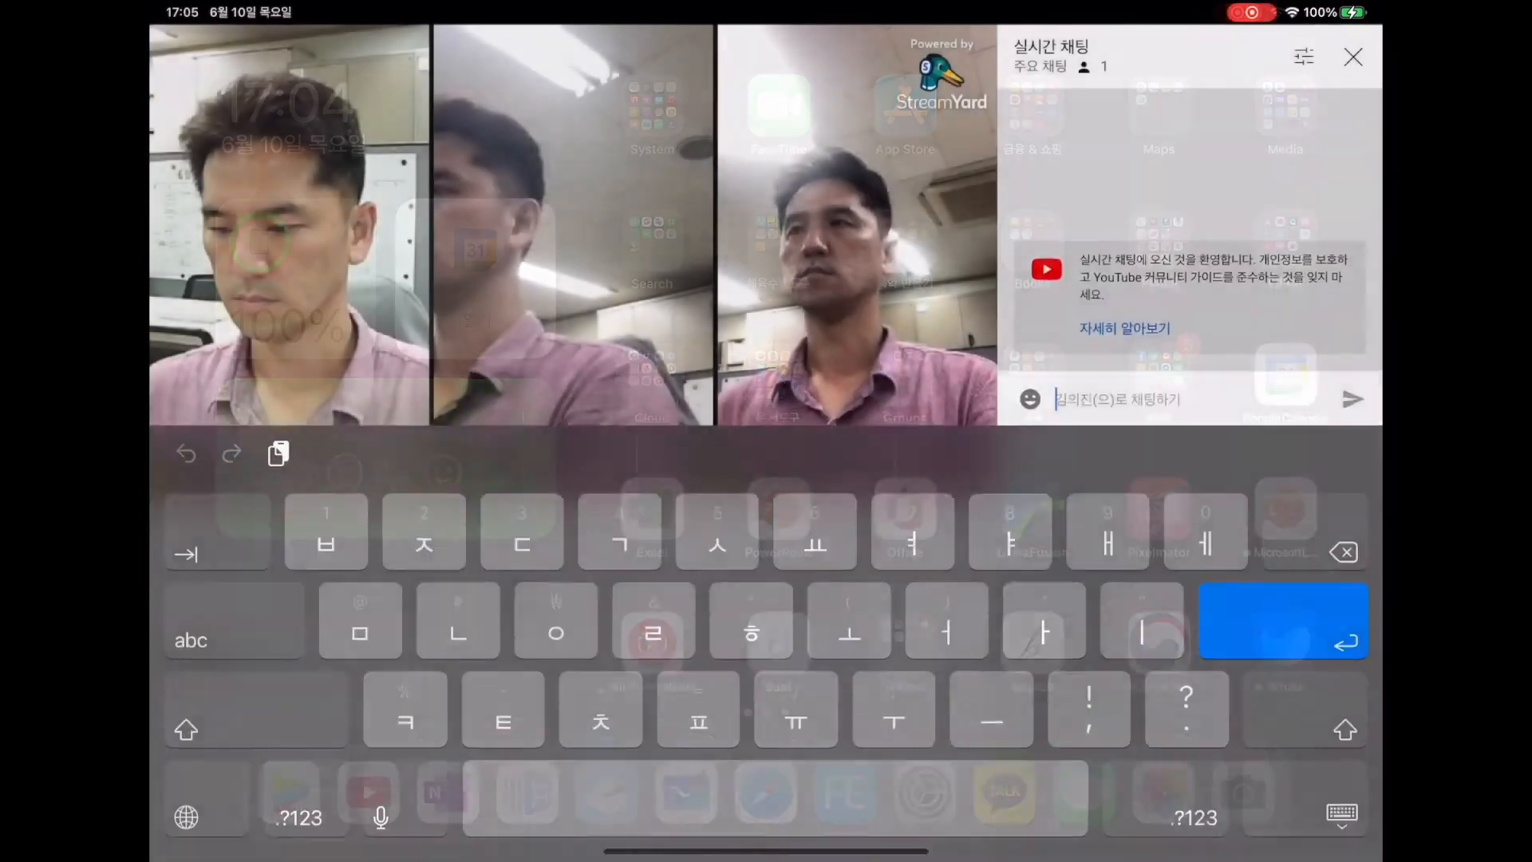
Step: Send "안녕하세요" in the live chat of the YouTube mobile app and hide the on-screen keyboard
type("안녕ㅎㅏ세요")
key("Return")
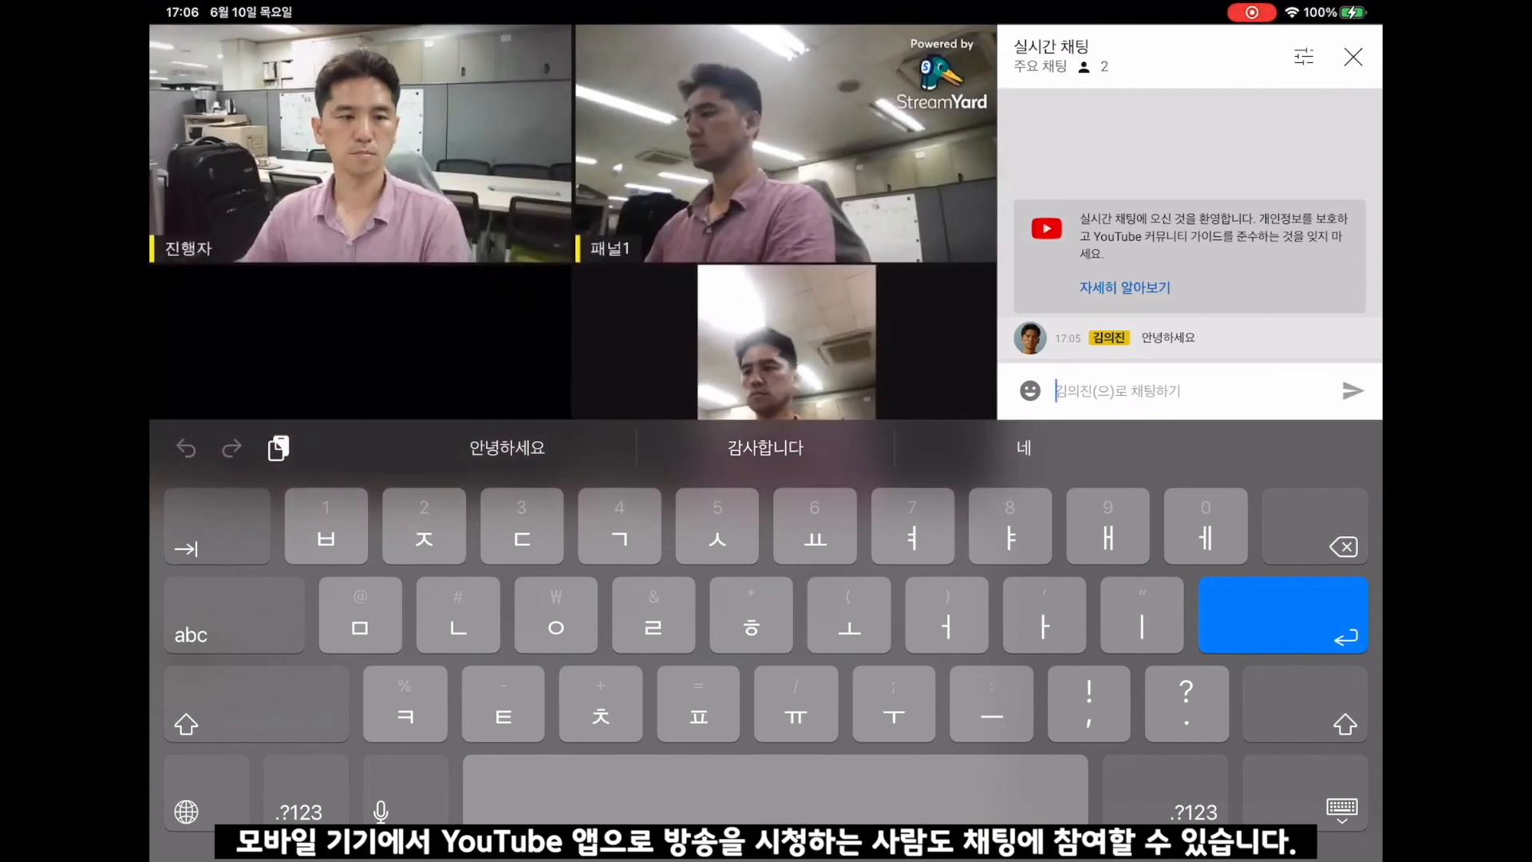
left_click(1342, 810)
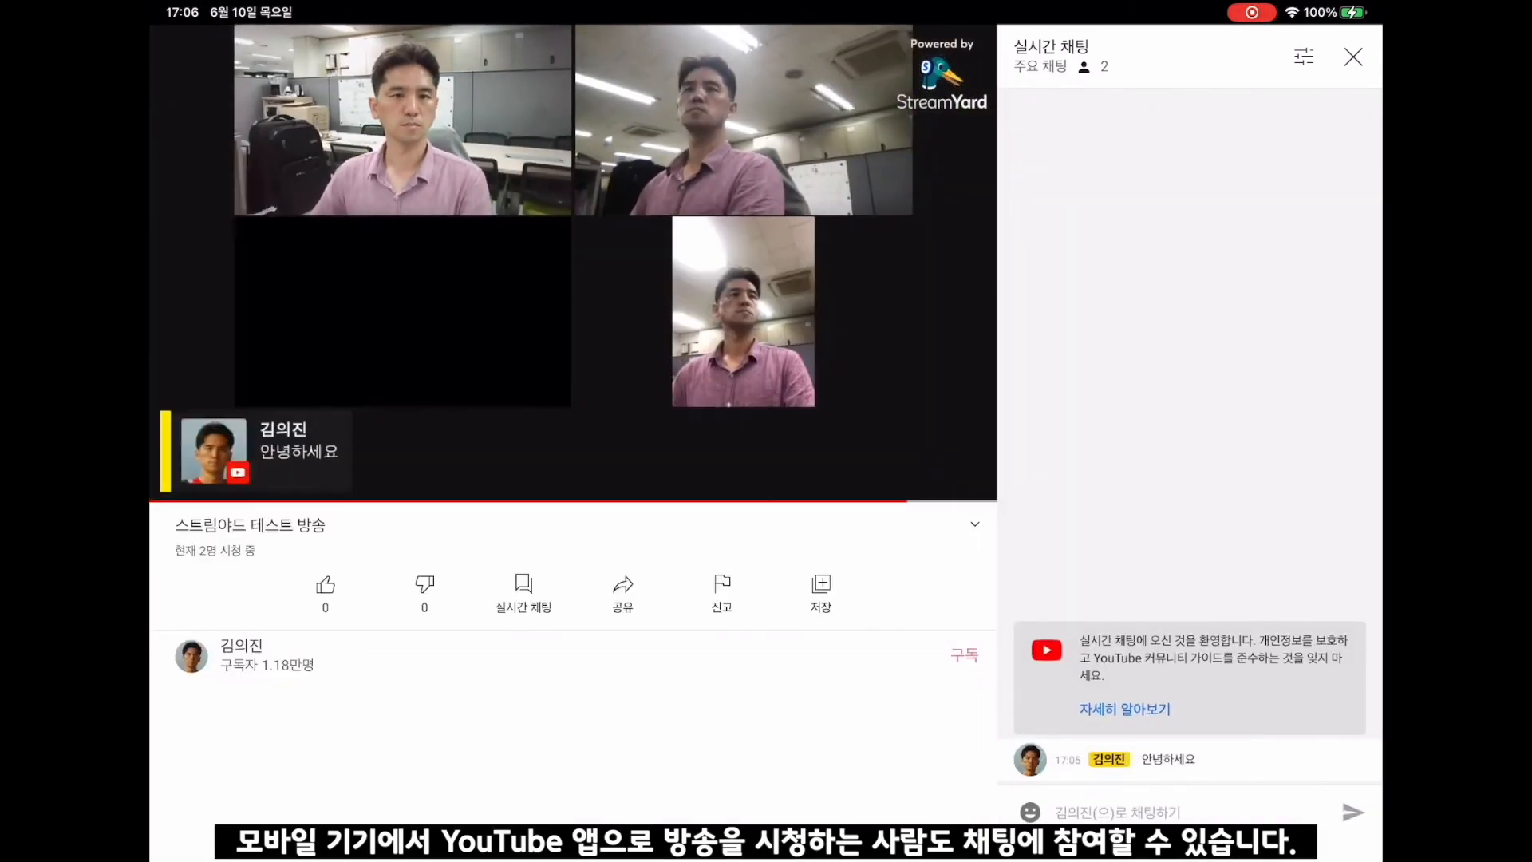